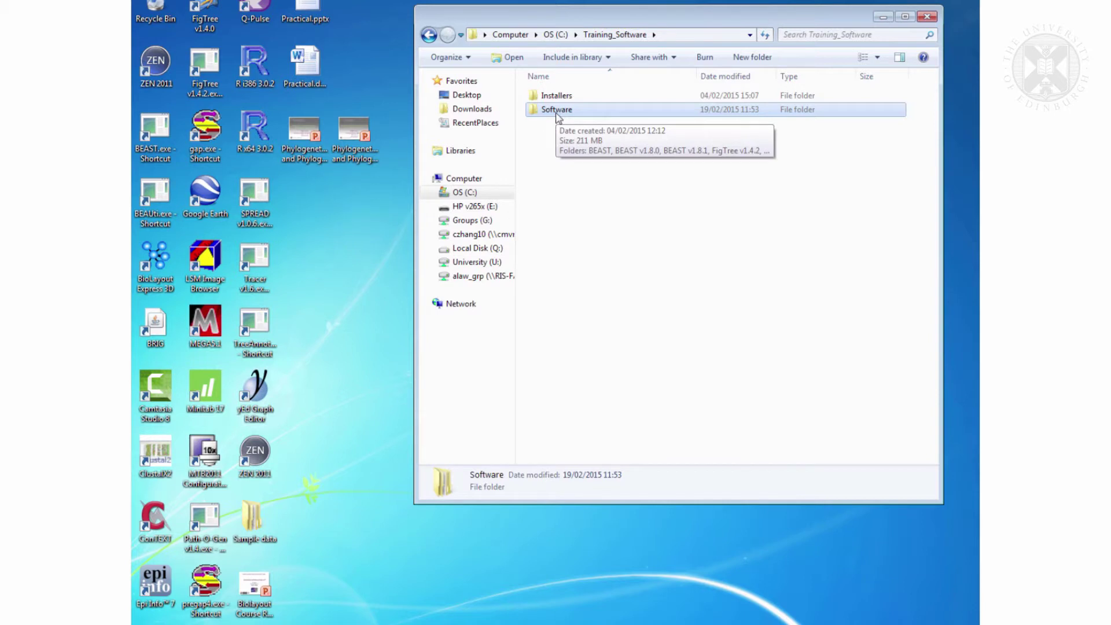
Launch BEAUti v1.8.0.exe from the nested BEAST v1.8.0 folder inside Software, allow it to run, and bring its window fully into view.
double_click(557, 111)
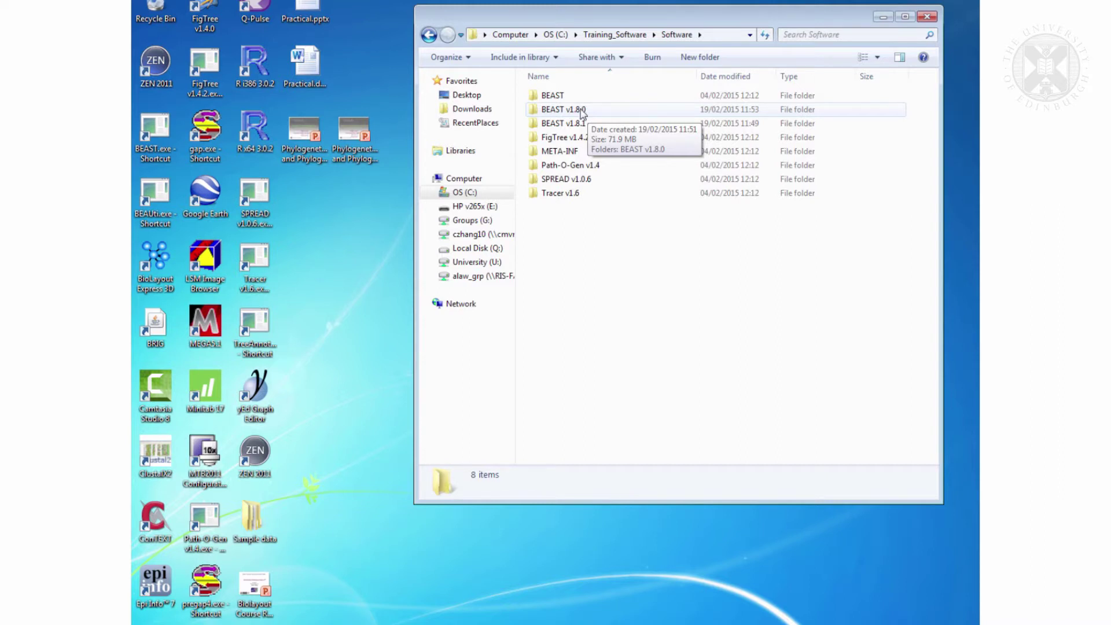
double_click(581, 110)
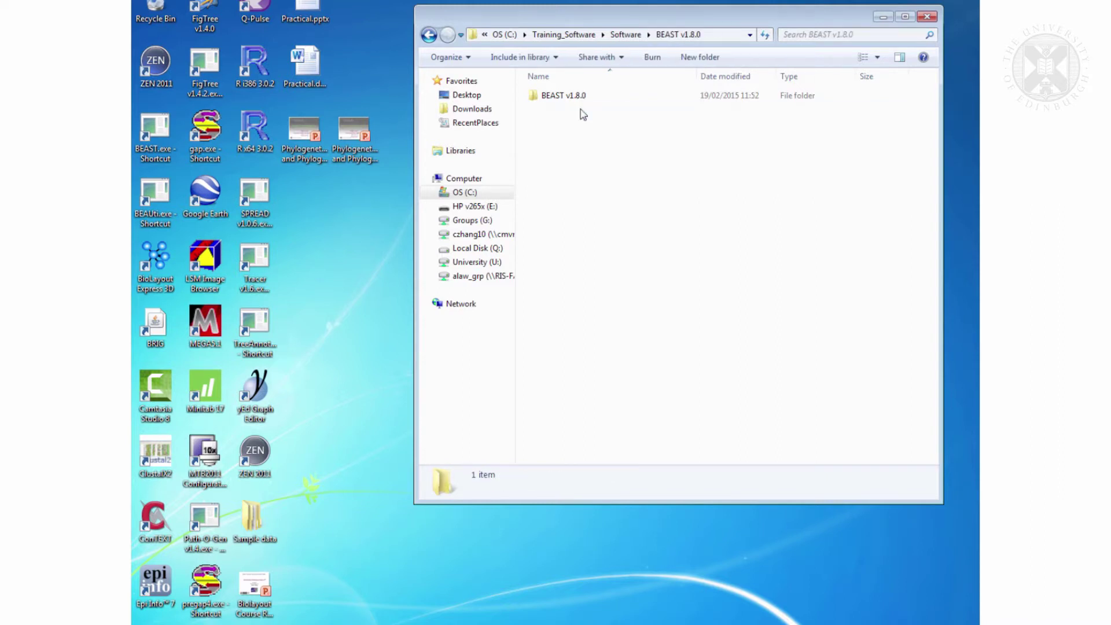
double_click(576, 105)
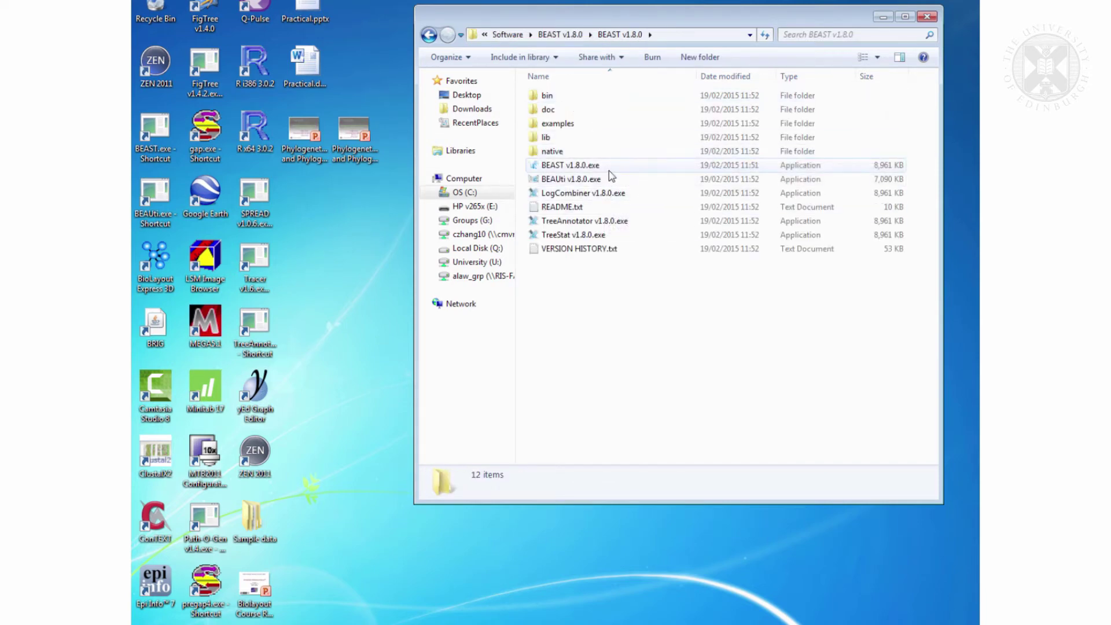
mouse_move(591, 173)
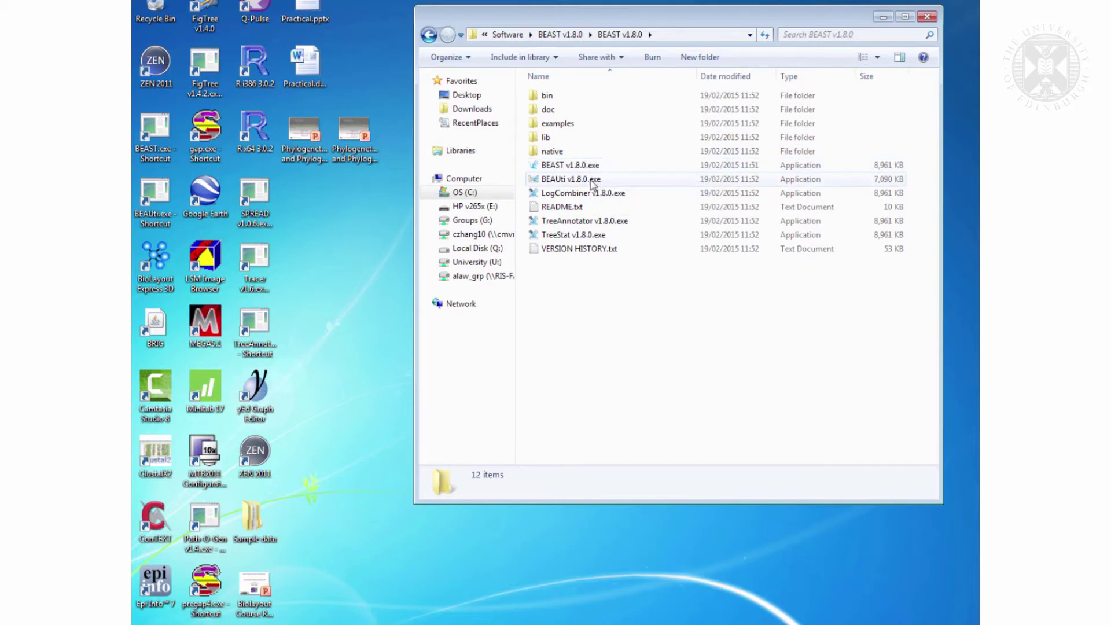
click(593, 184)
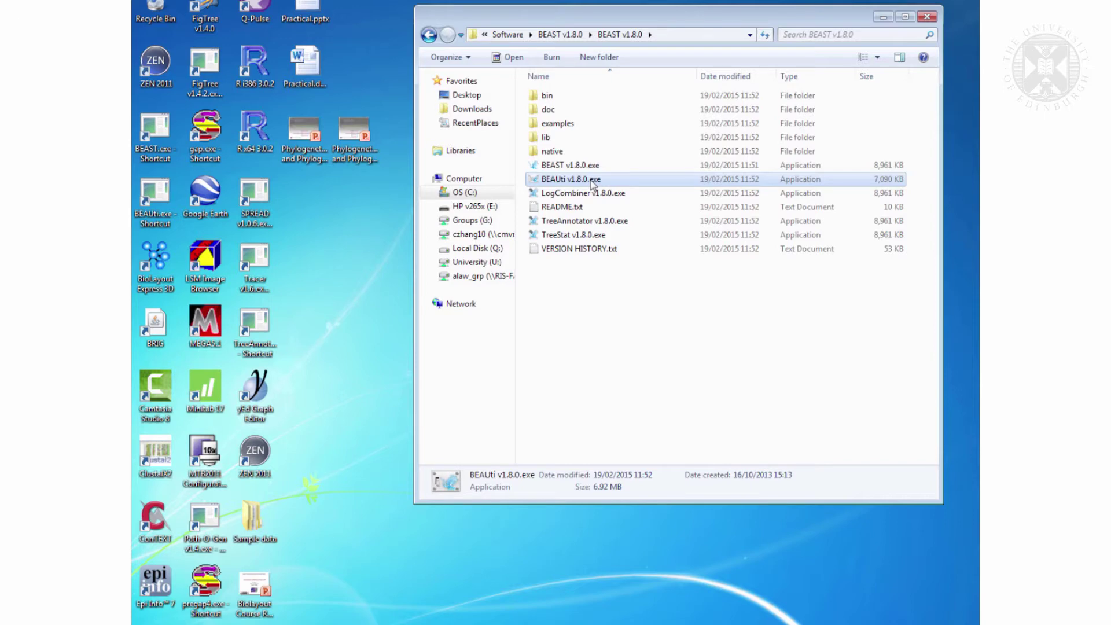
double_click(593, 184)
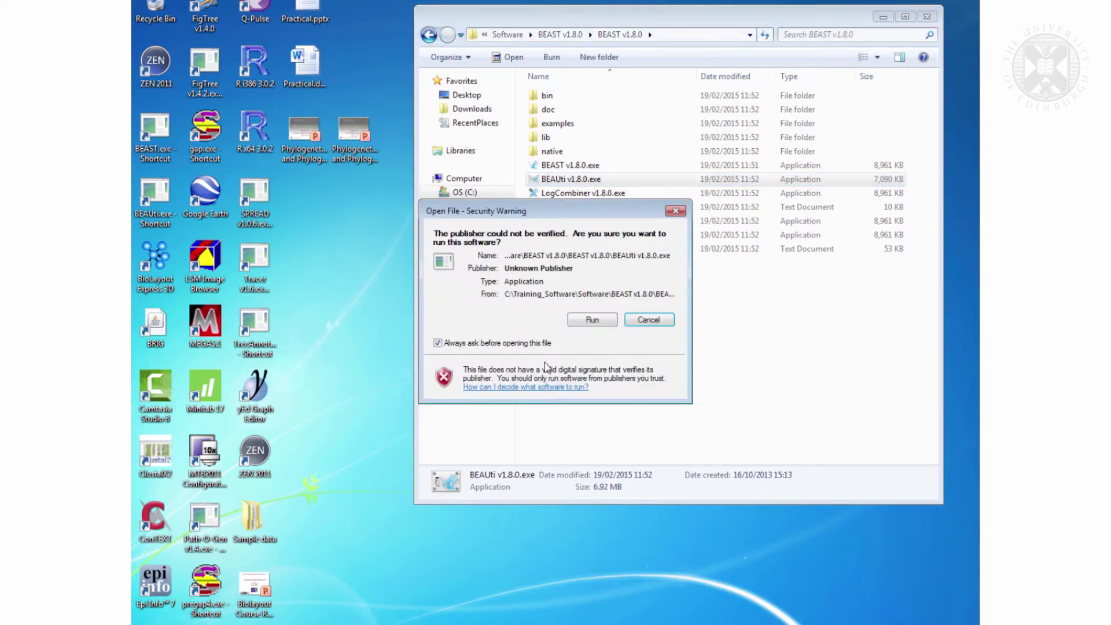
click(585, 321)
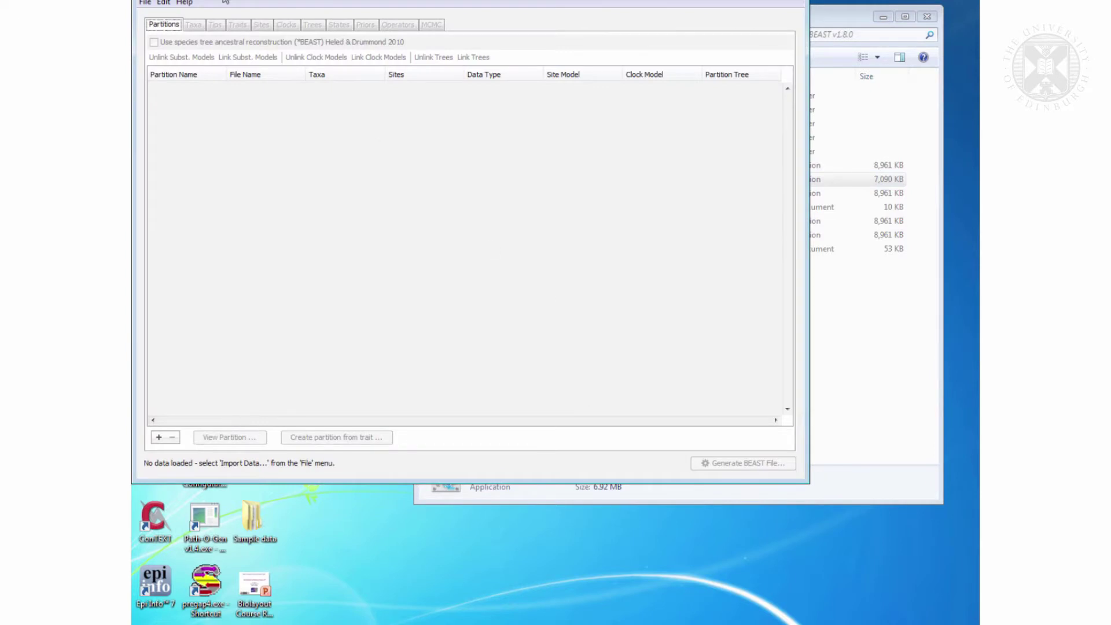
drag(225, 2, 282, 42)
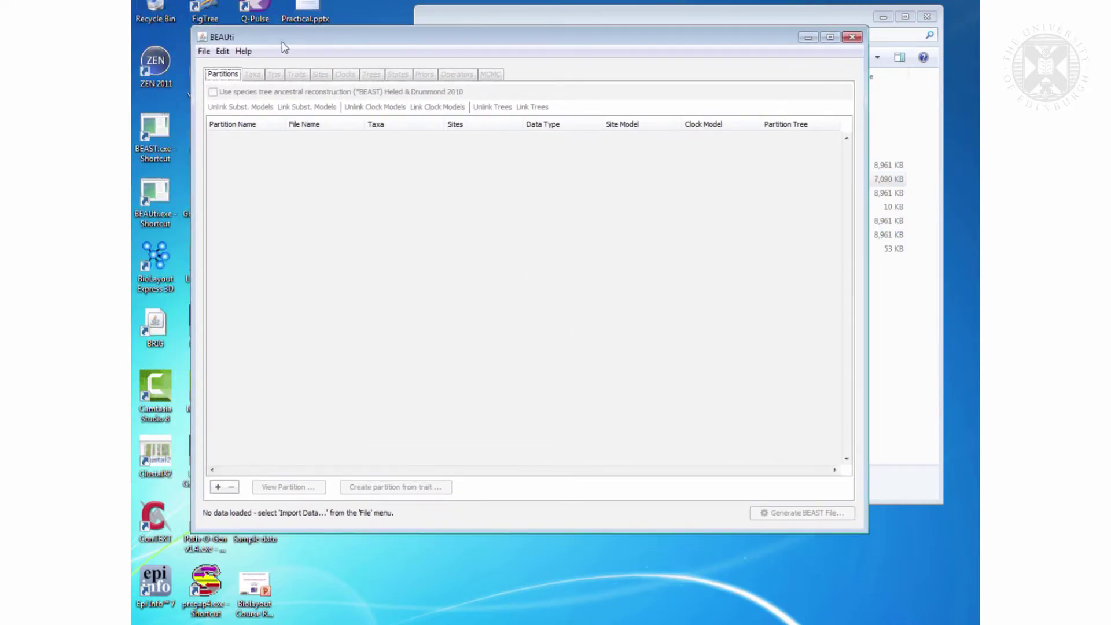
Import the alignment H5N1_HA_sel5regions.nex from Animal_bioscience_2015/phylogenetic_and_phylogeography/practical_data/original_data.
click(204, 52)
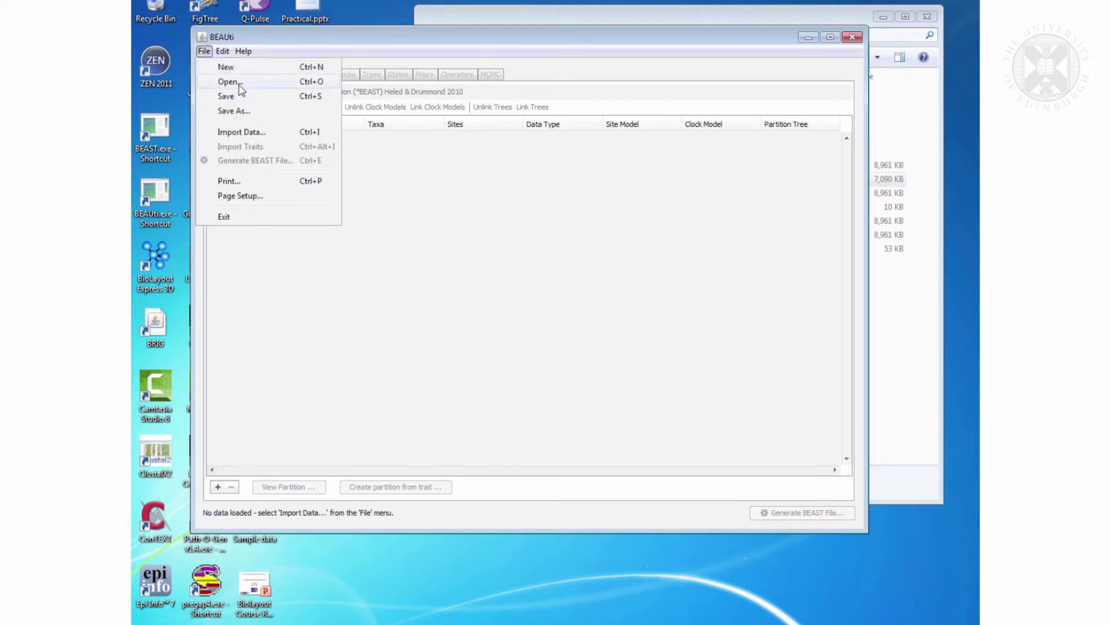
click(253, 137)
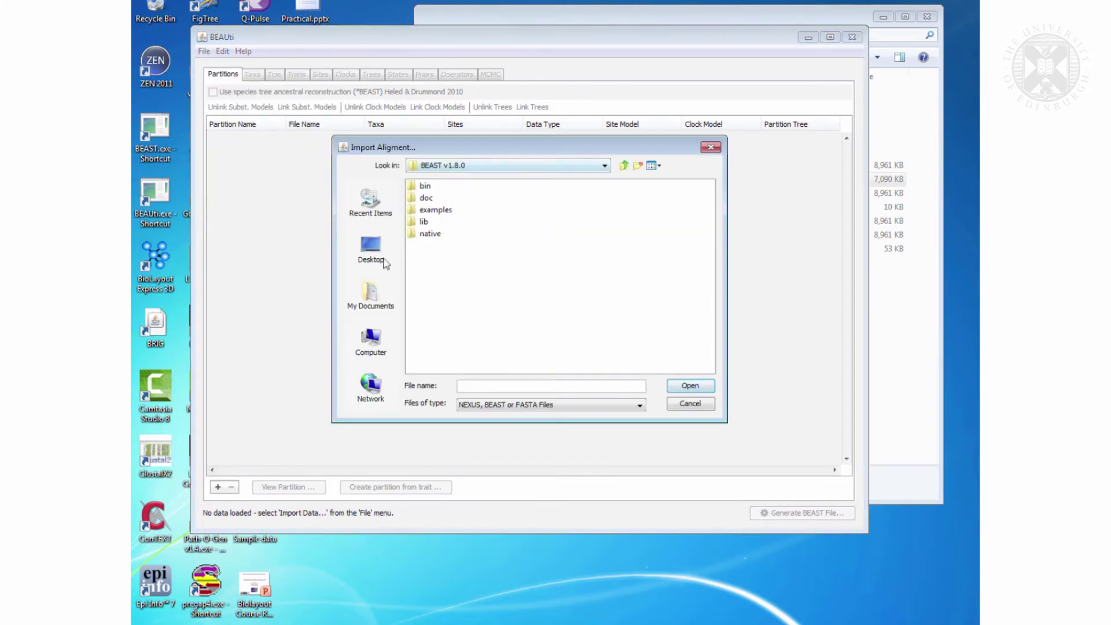
click(369, 344)
double_click(431, 186)
double_click(443, 198)
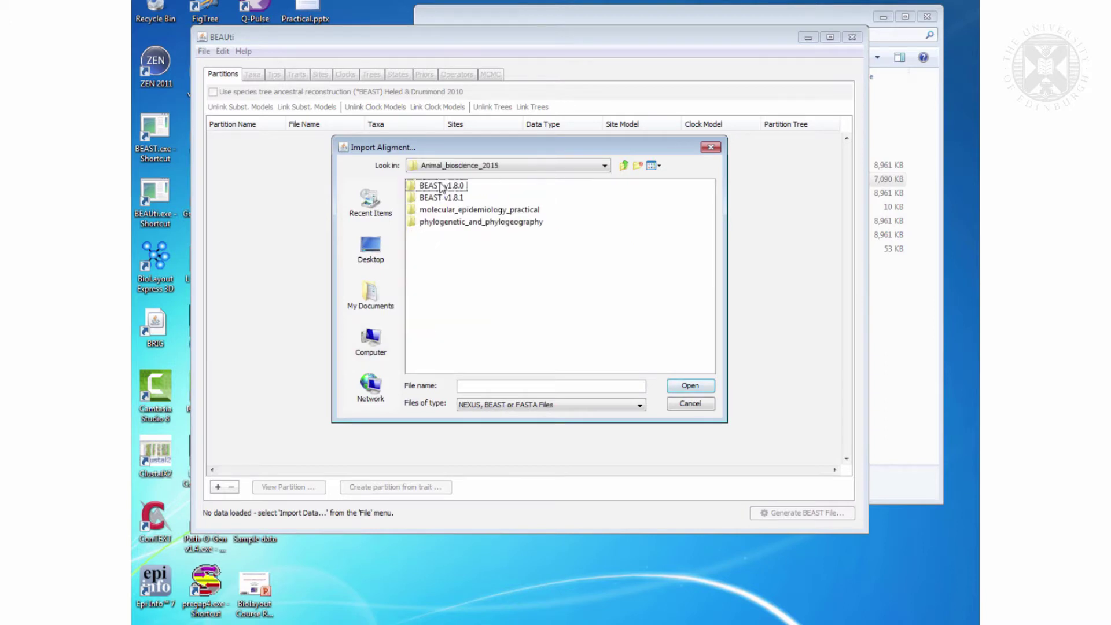
double_click(448, 223)
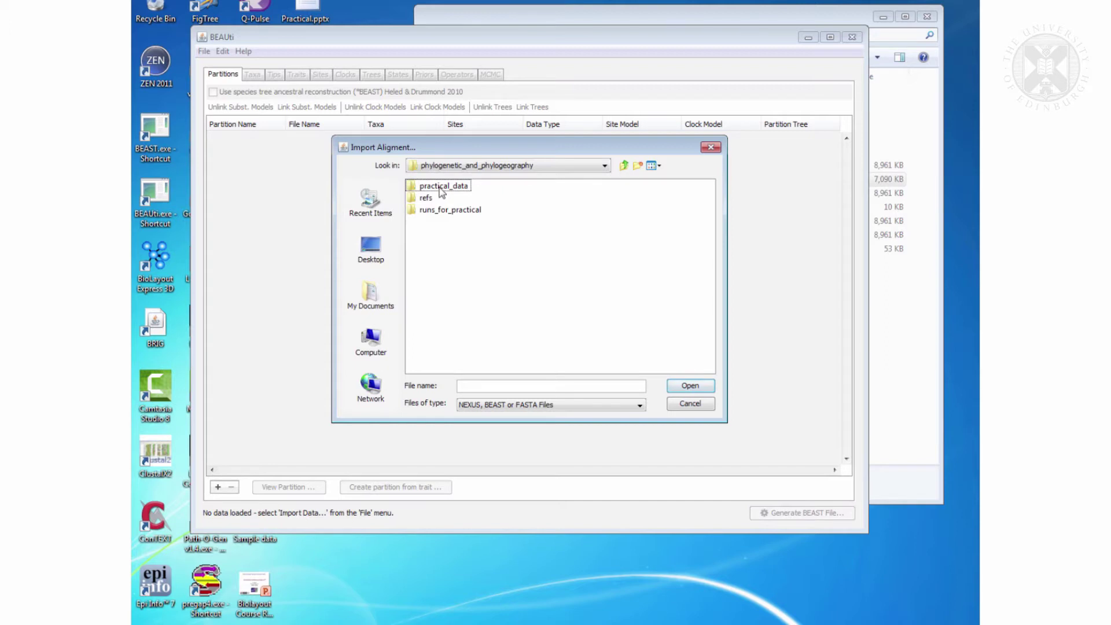
double_click(442, 186)
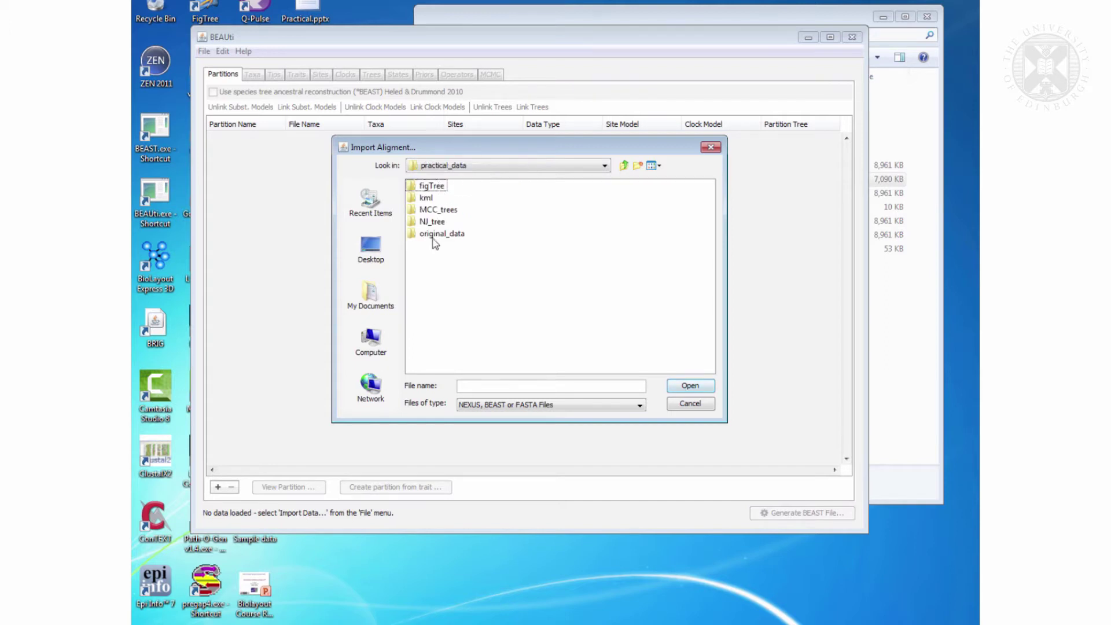
double_click(435, 235)
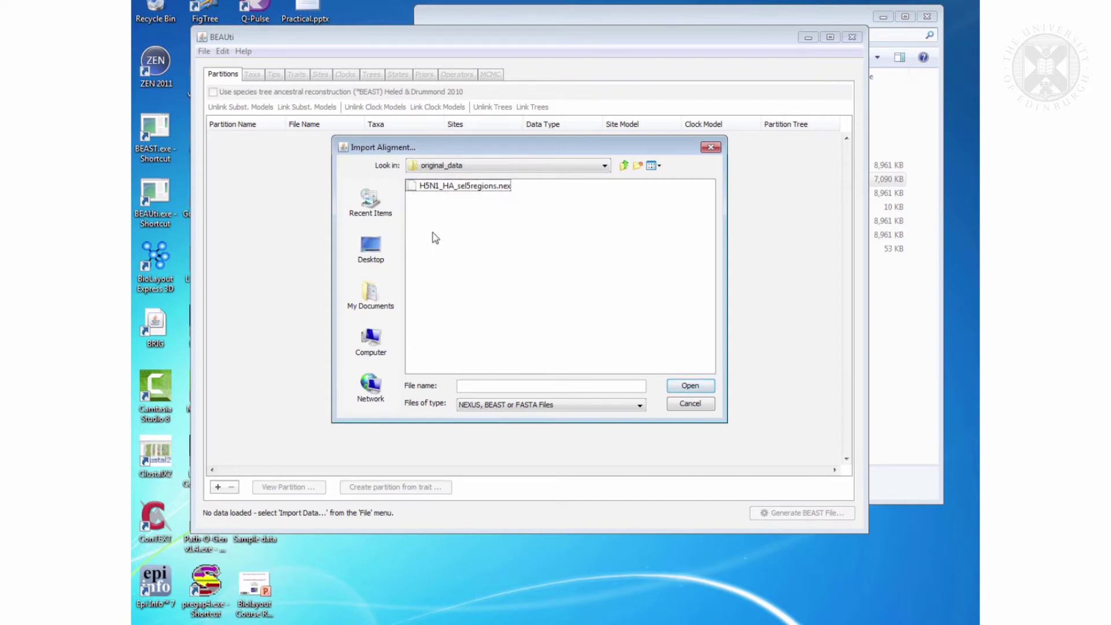
click(457, 186)
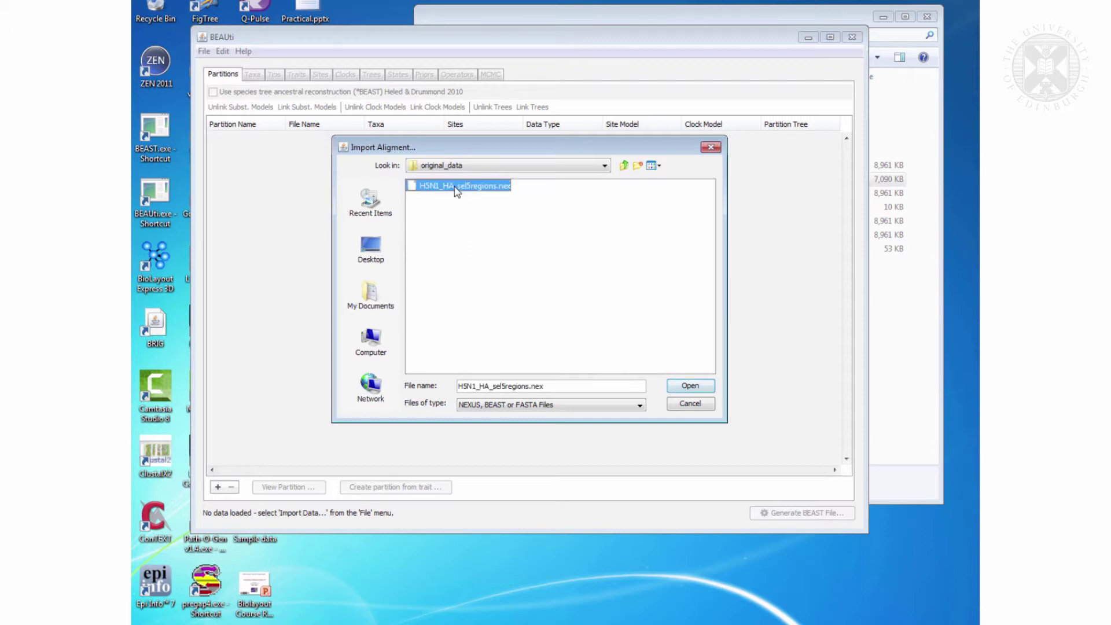
click(689, 387)
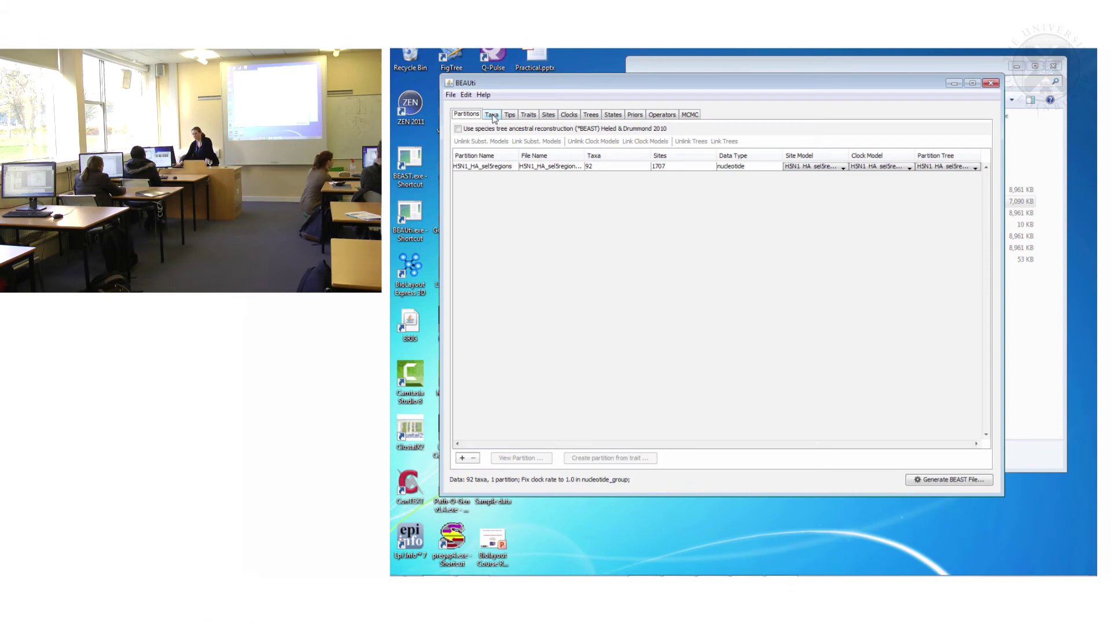
Enable tip dates and guess them for all taxa from the last numerical field in the taxon label, parsed as a number.
click(492, 116)
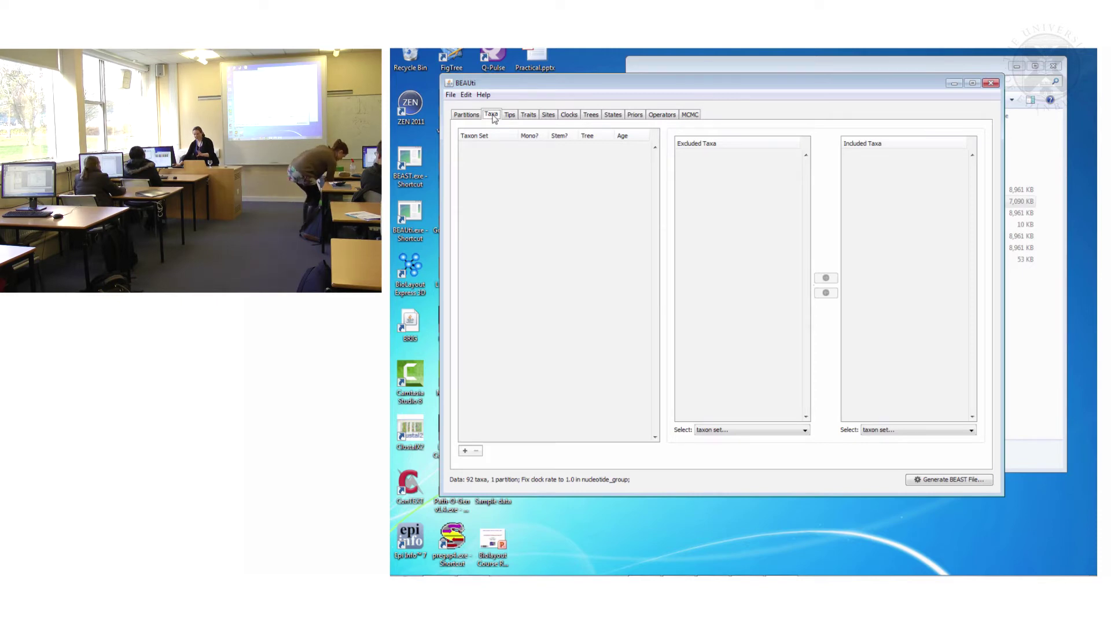
click(510, 115)
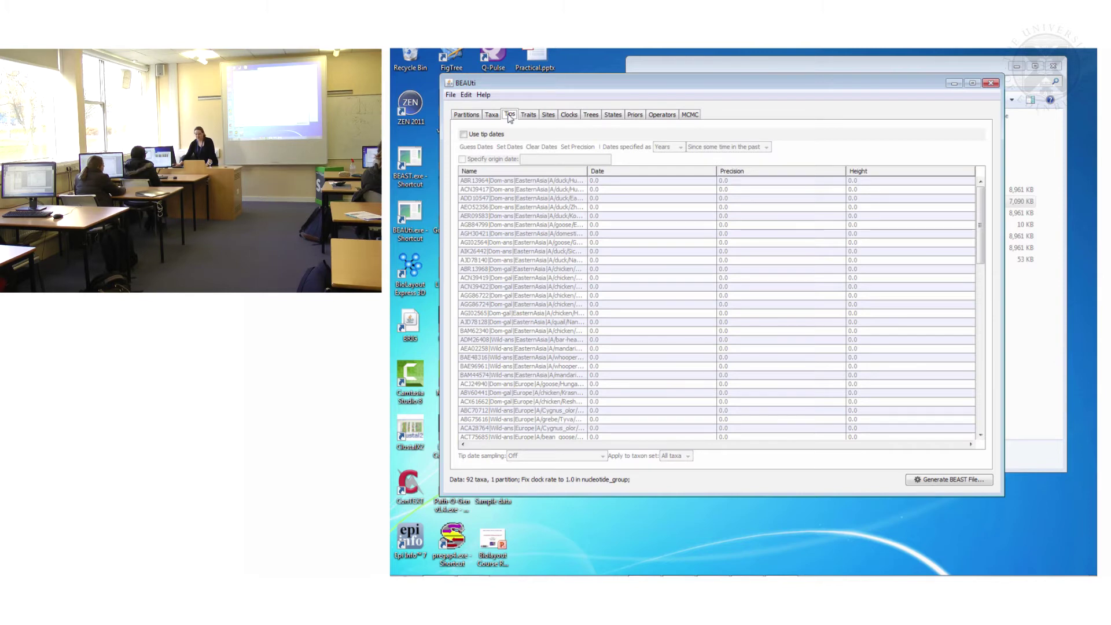
click(484, 135)
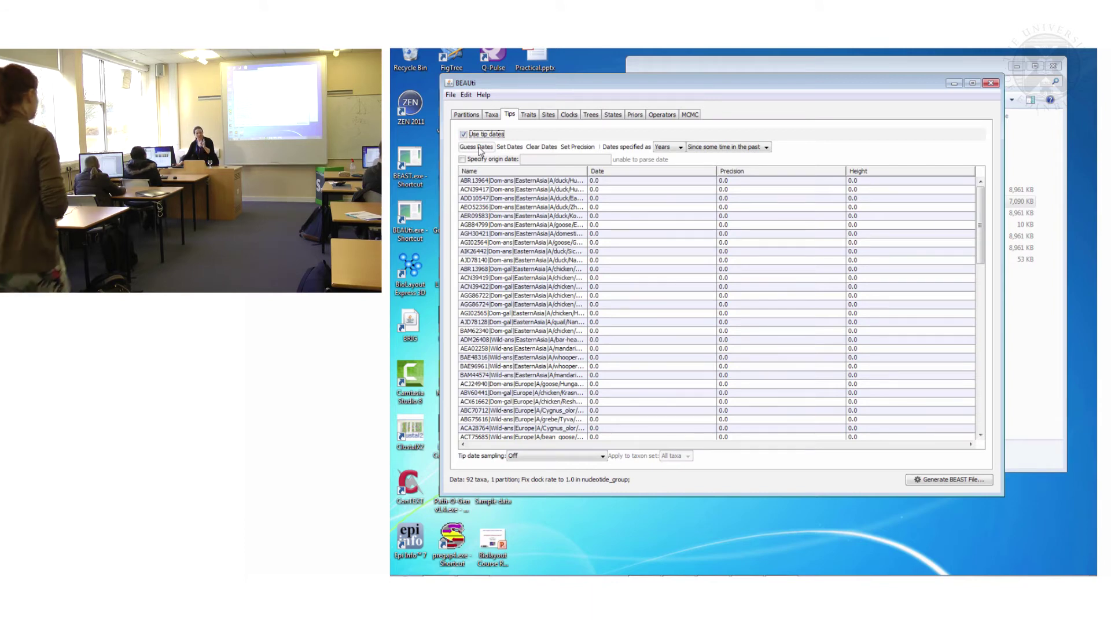
click(479, 148)
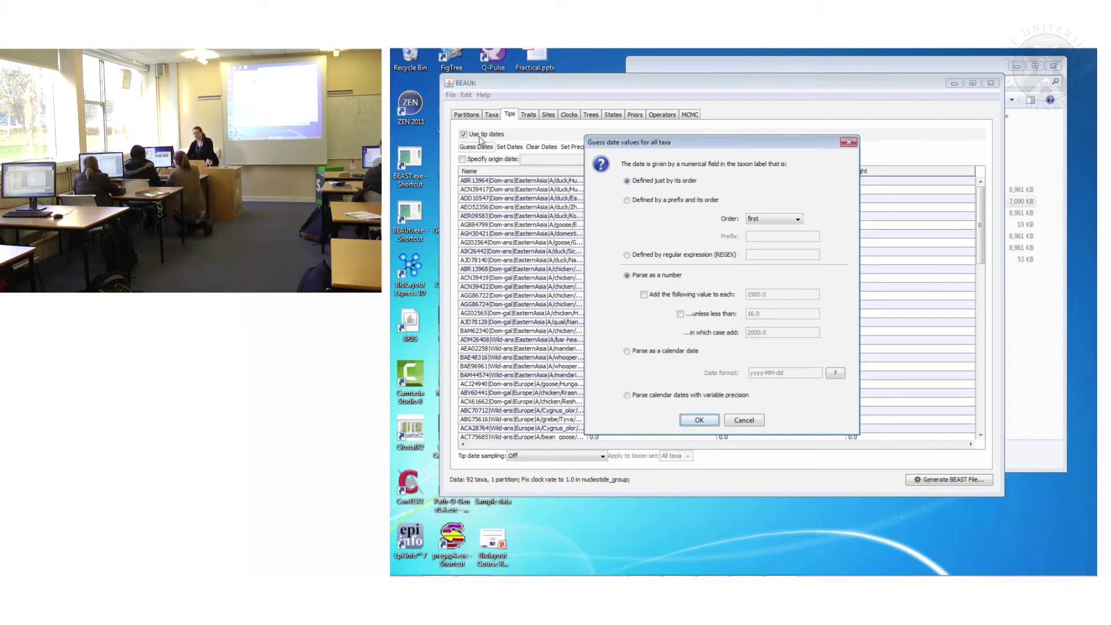
click(775, 221)
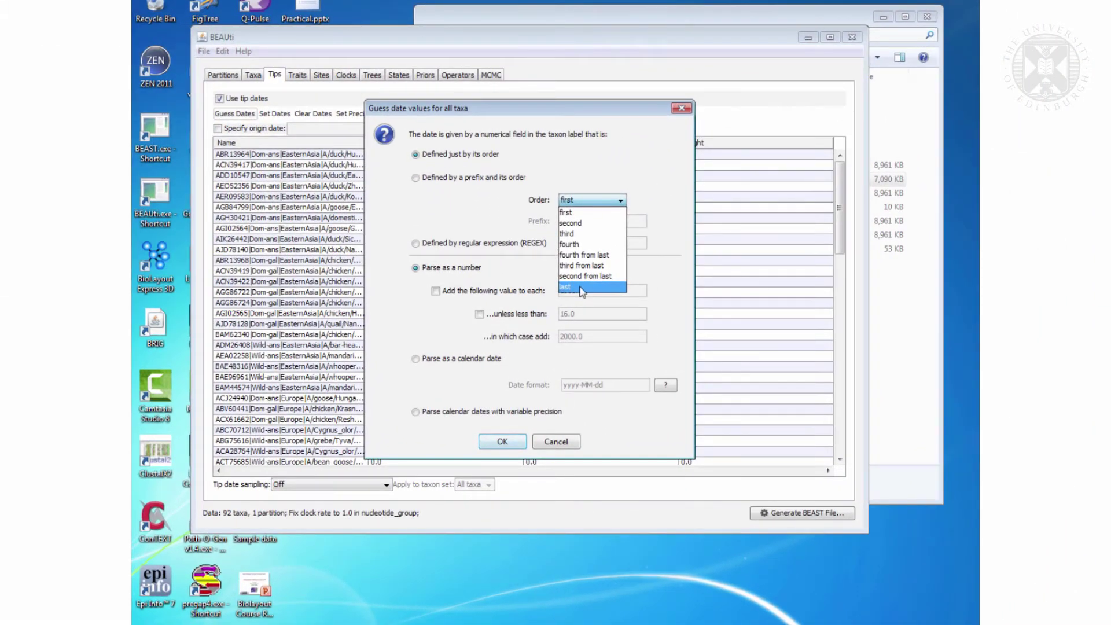
click(581, 287)
click(498, 442)
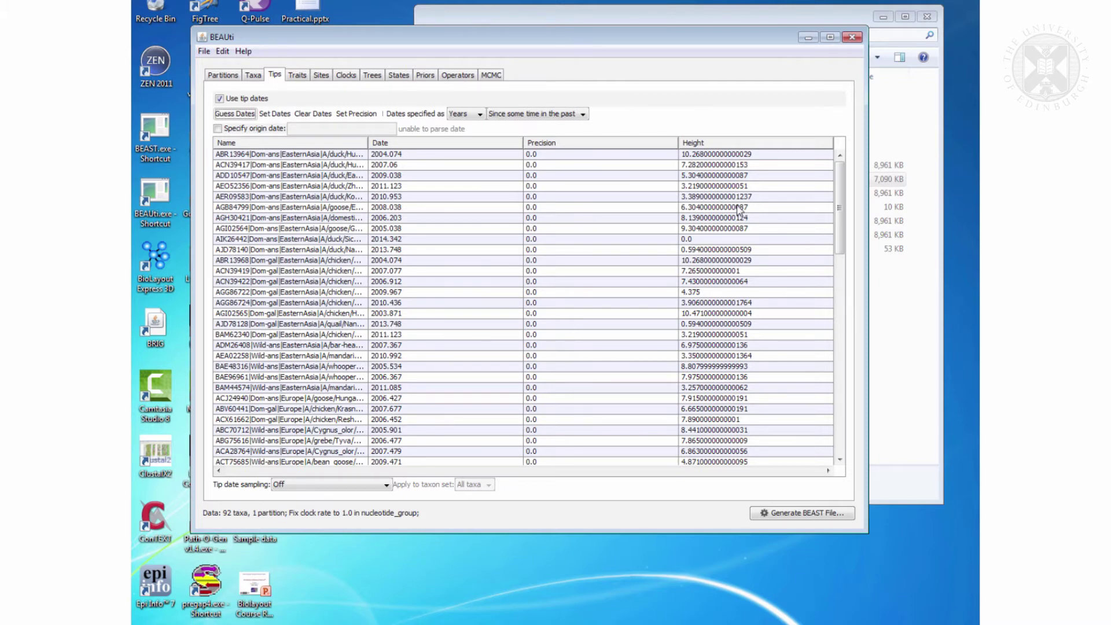
Apply the SRD06 model preset to the nucleotide substitution model of the H5N1_HA_sel5regions partition.
click(297, 77)
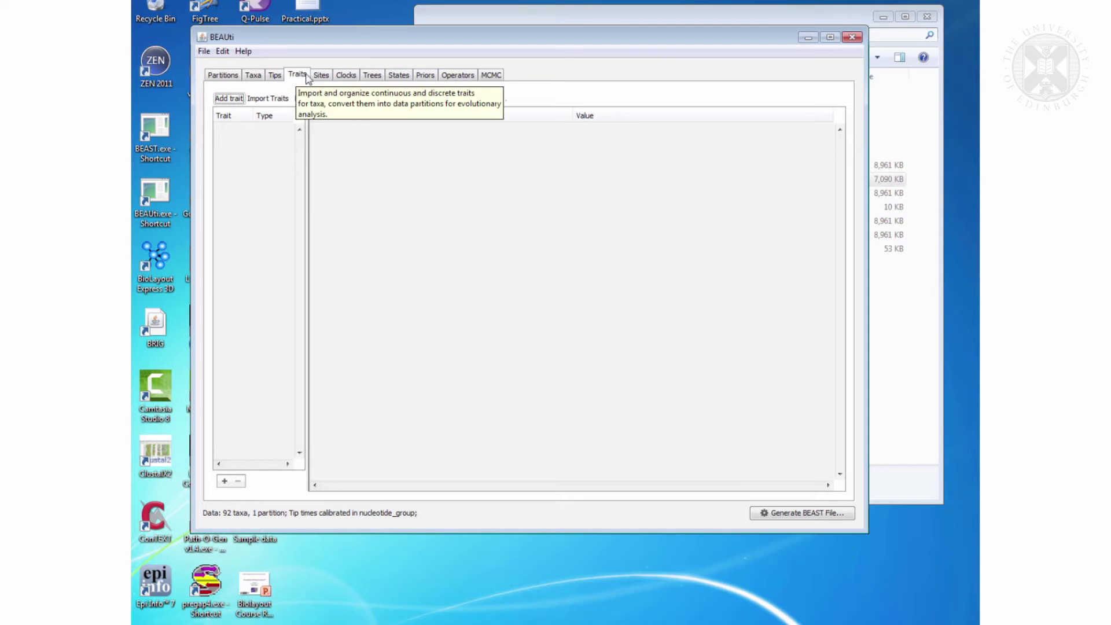
click(318, 80)
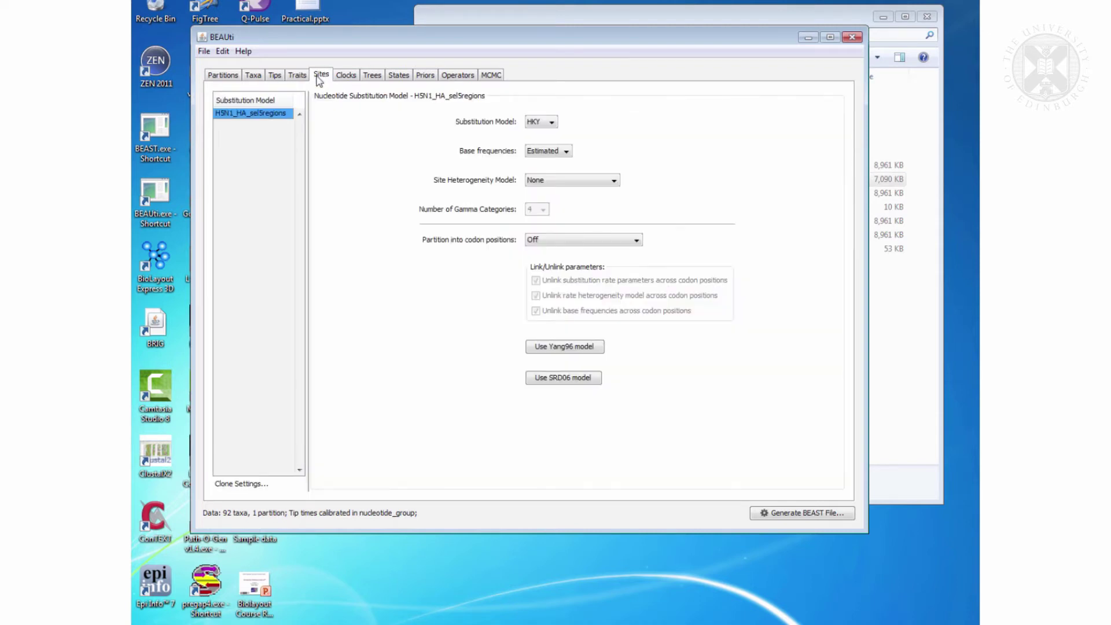
click(569, 380)
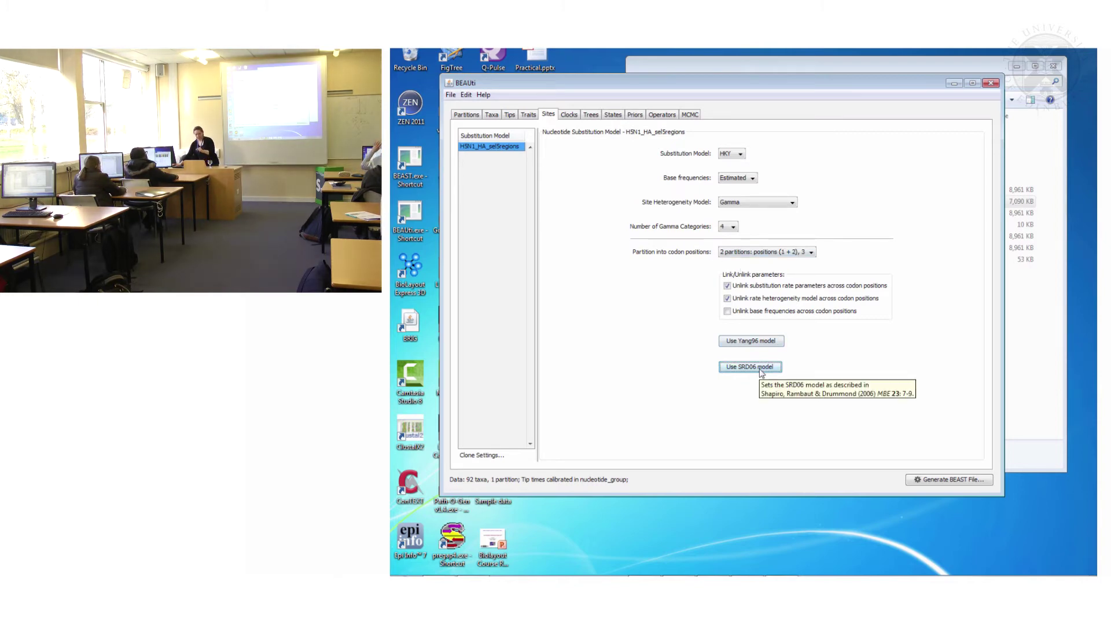
Set the clock model of H5N1_HA_sel5regions to Lognormal relaxed clock (Uncorrelated).
click(568, 115)
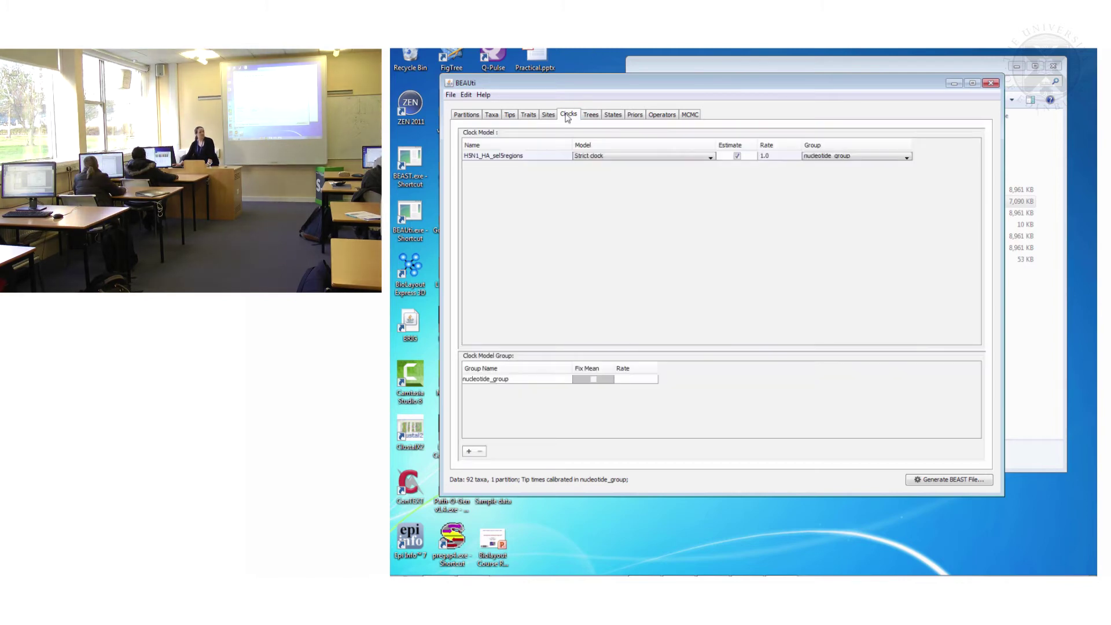
click(633, 157)
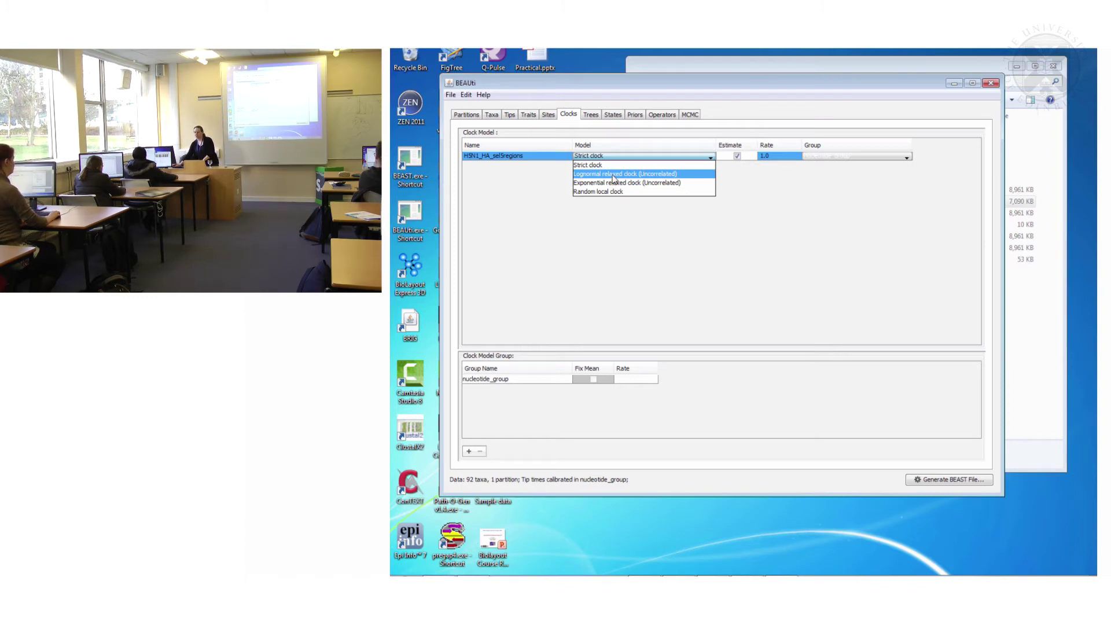
click(612, 175)
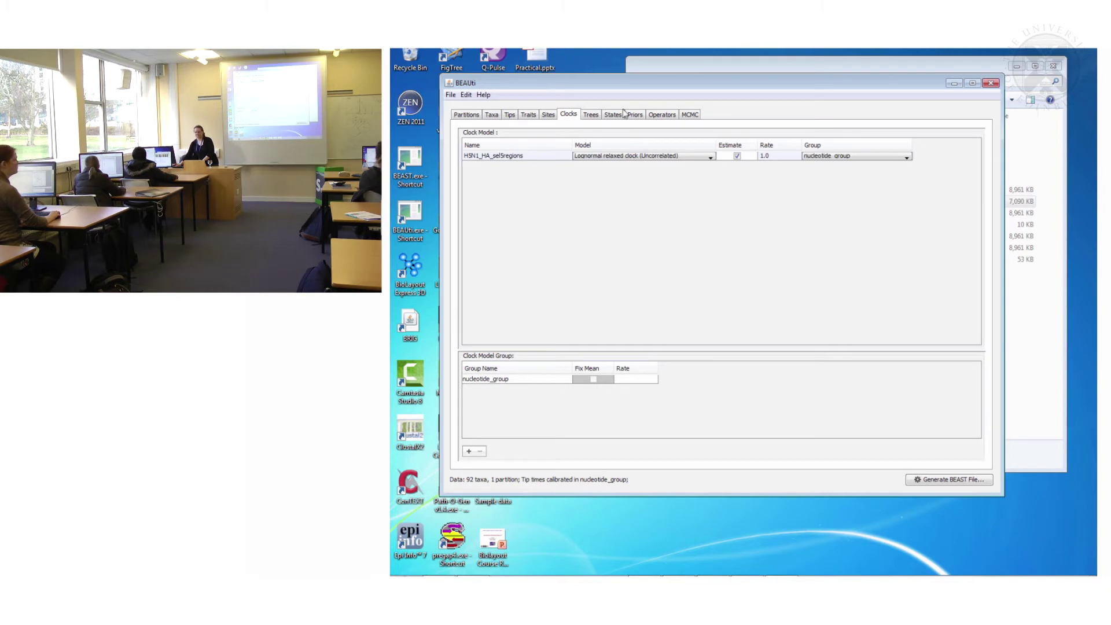
Review the available tree priors and choose Coalescent: Constant Size as the prior shared by all tree models.
click(591, 116)
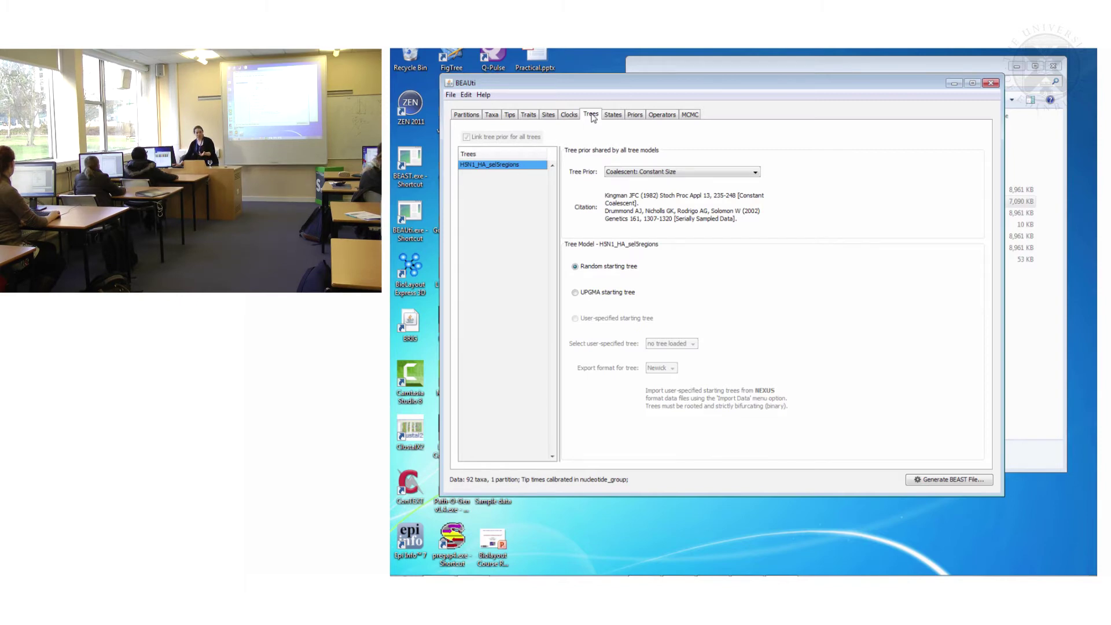
click(639, 173)
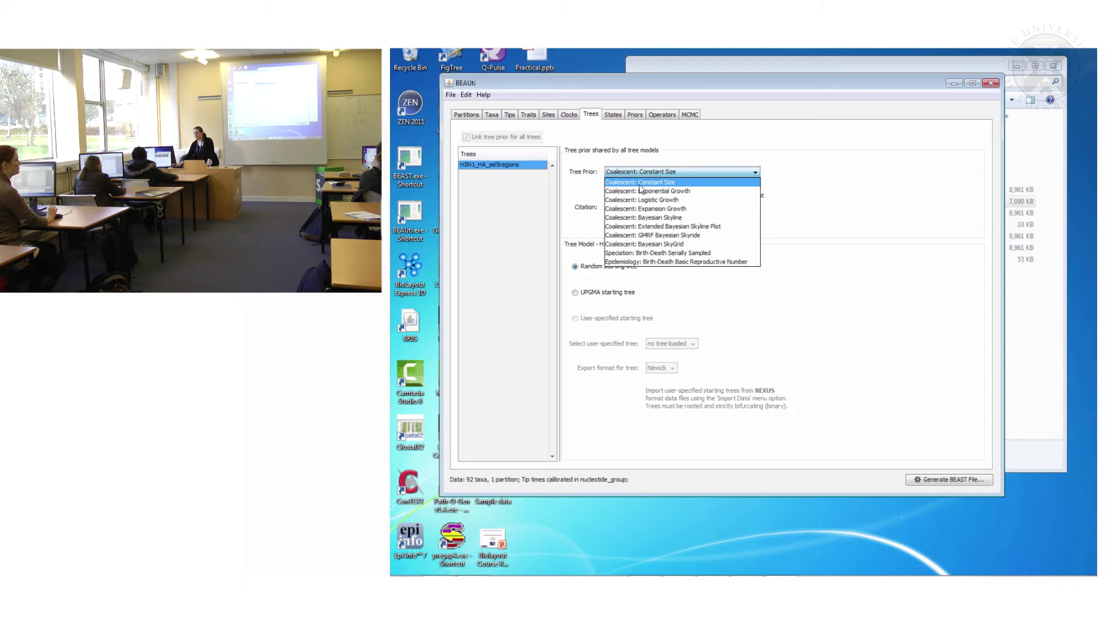
click(638, 173)
click(637, 174)
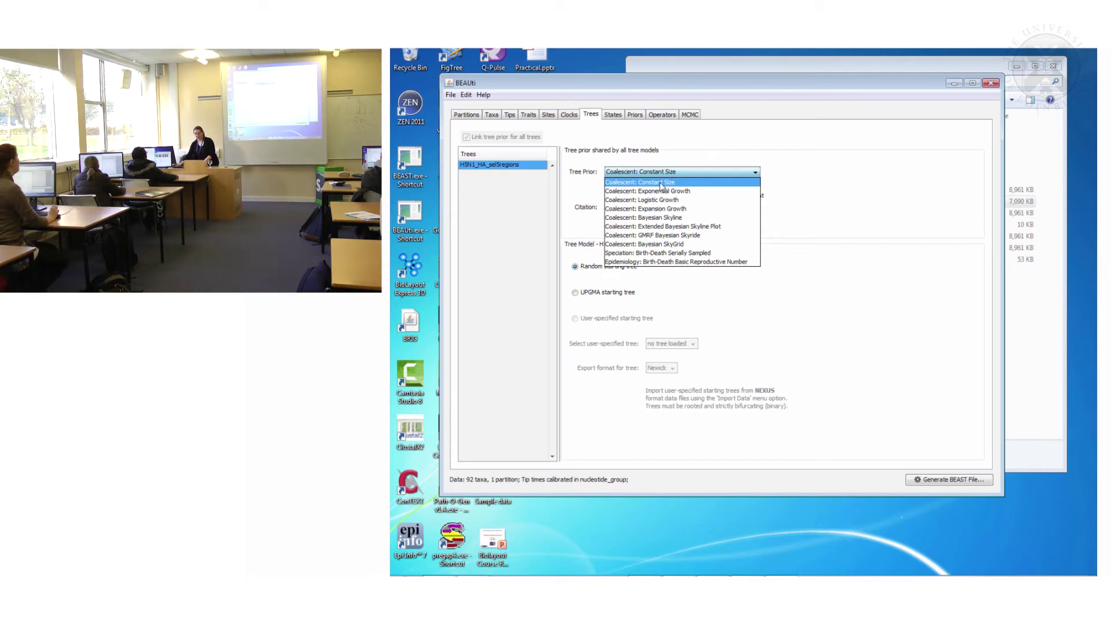
click(661, 184)
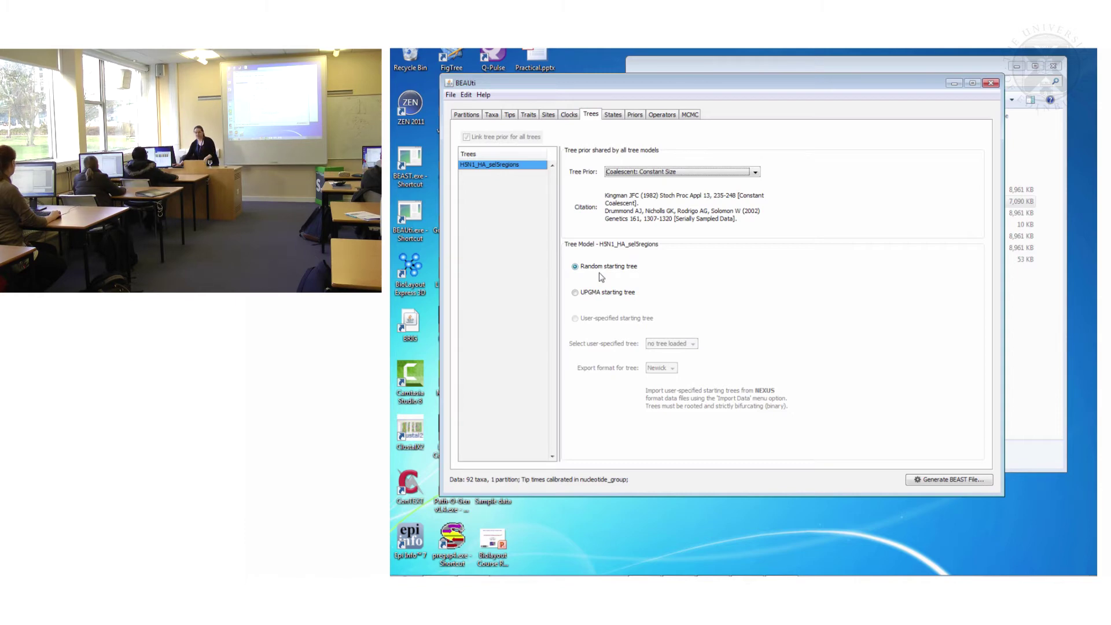
Give the CP1+2.mu parameter a Uniform prior with an upper bound of 100.
click(617, 115)
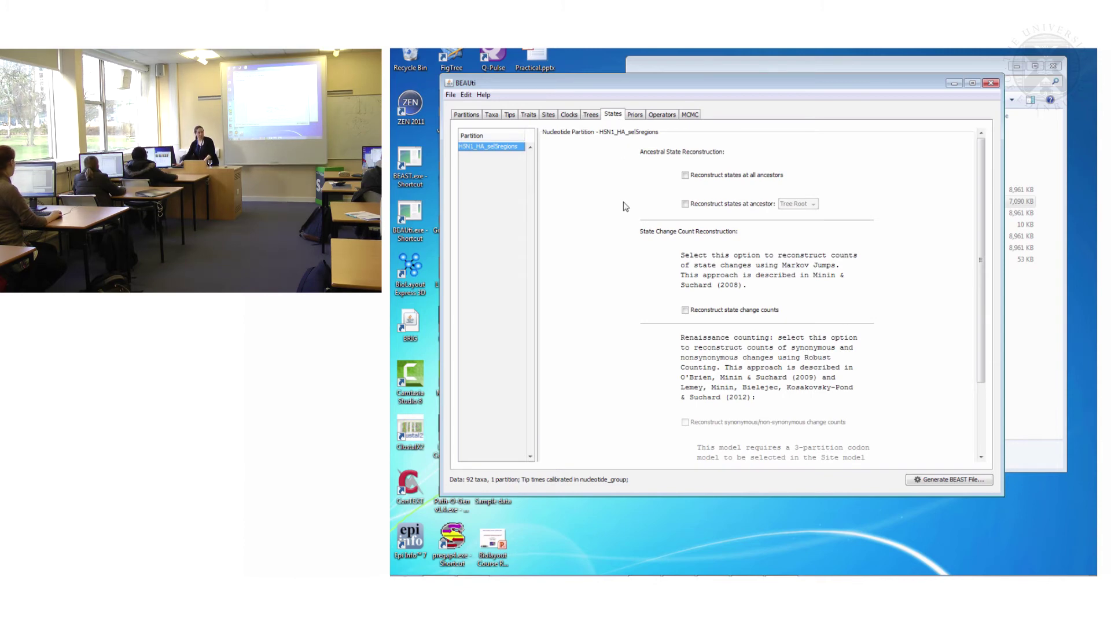
click(635, 118)
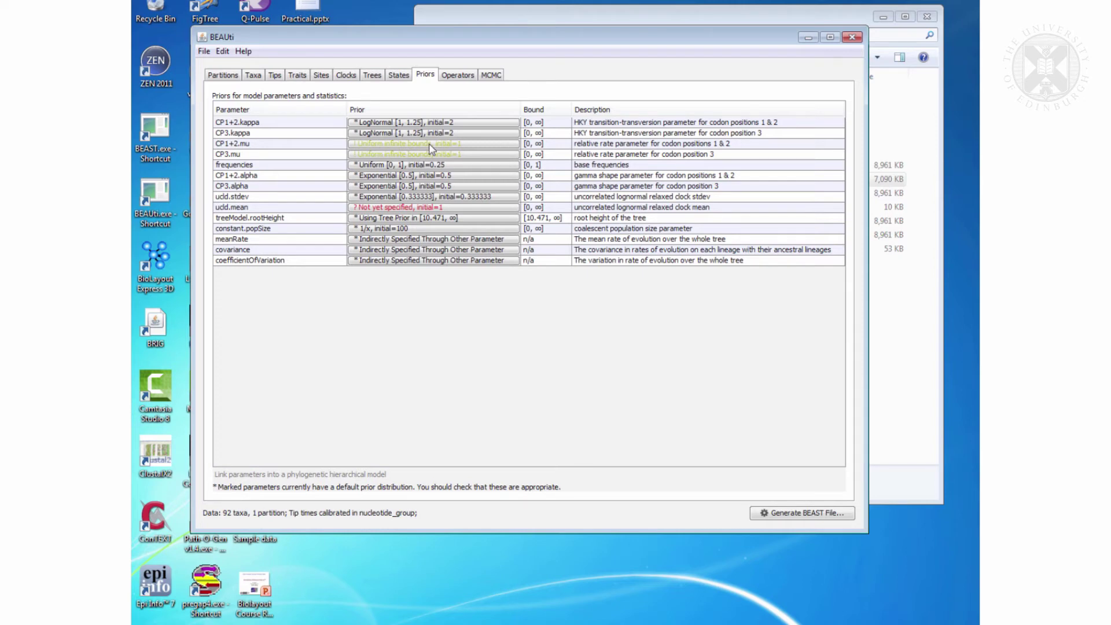
click(429, 143)
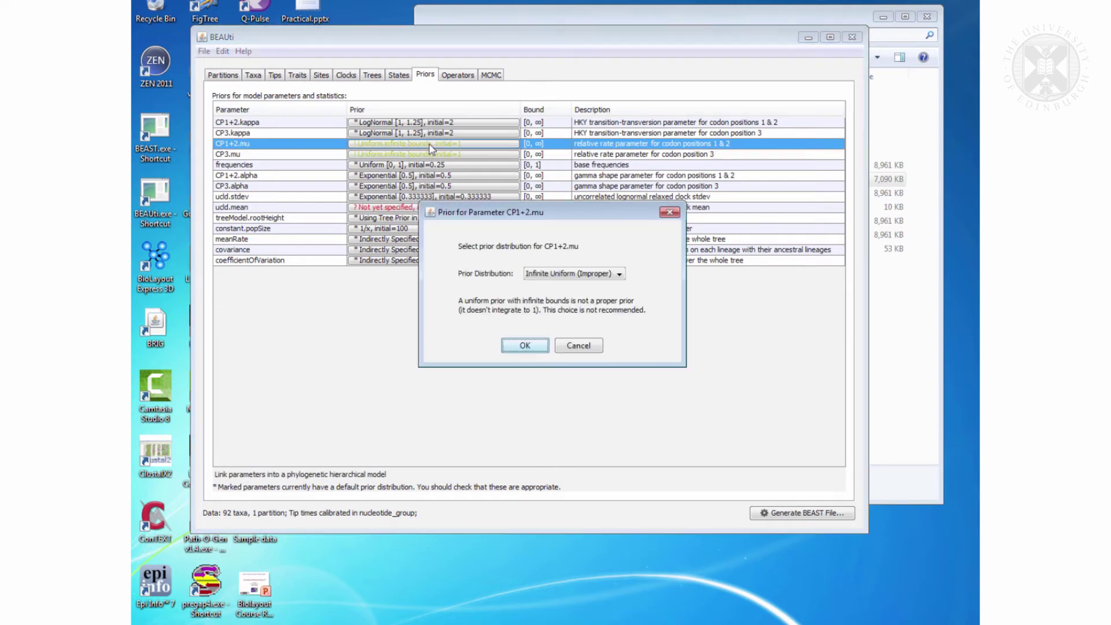
click(559, 276)
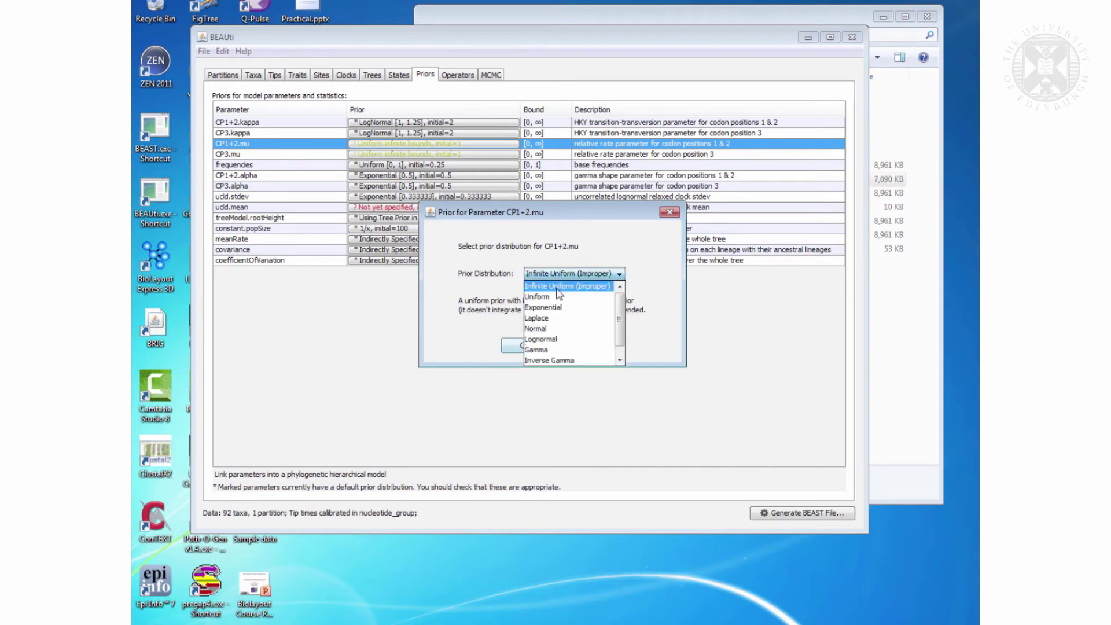
click(560, 294)
drag(535, 342, 458, 335)
text(100)
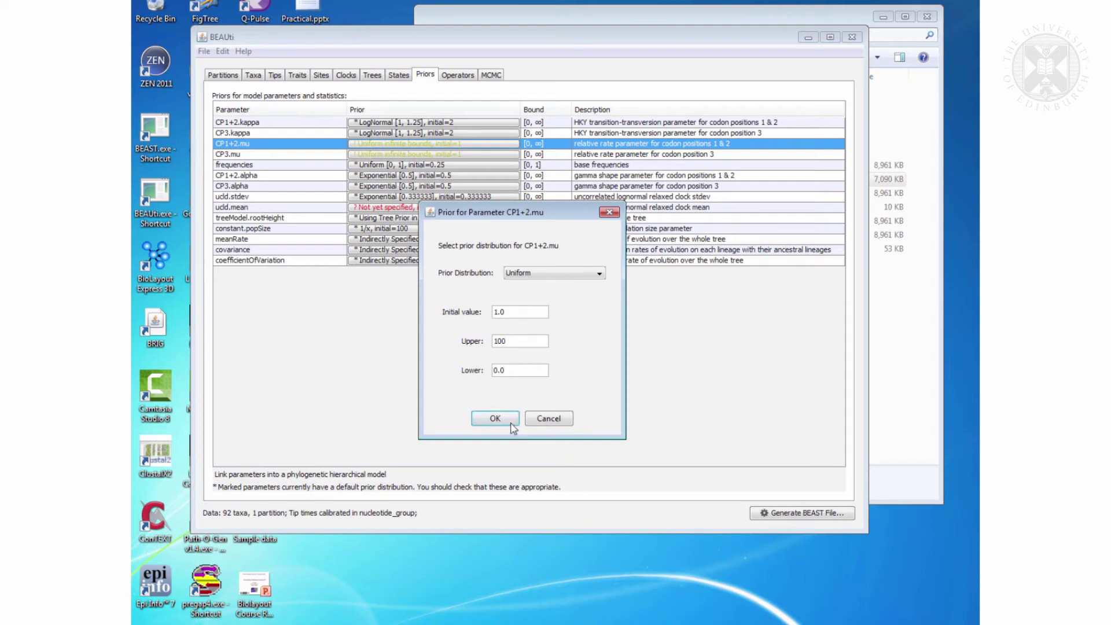
click(493, 419)
Change the prior of the CP3.mu parameter to Uniform with an upper bound of 100.
click(431, 154)
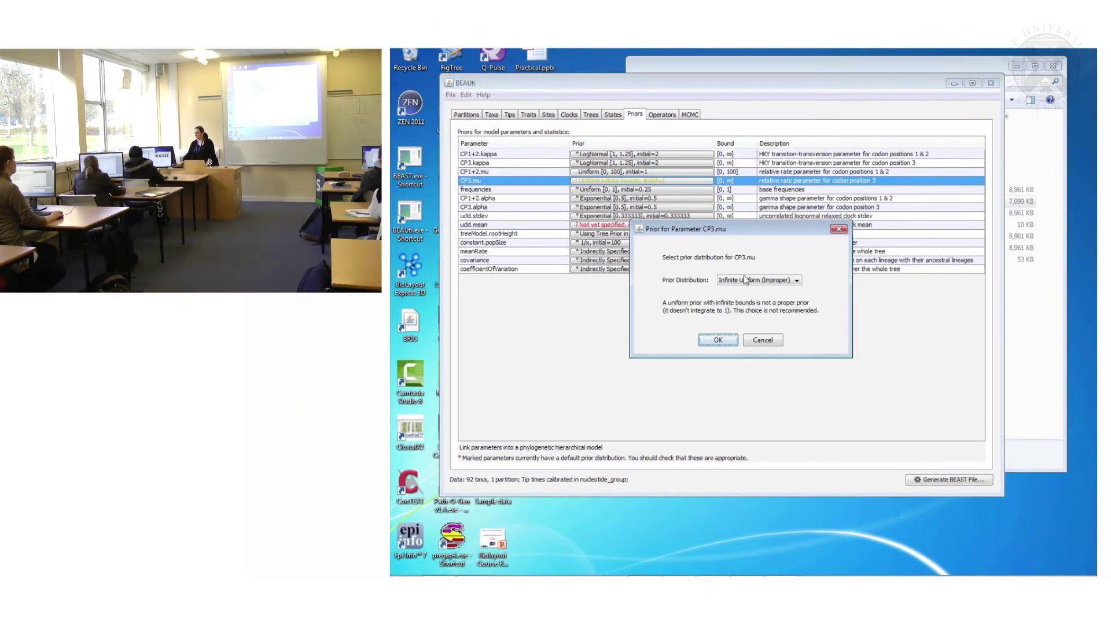
click(745, 279)
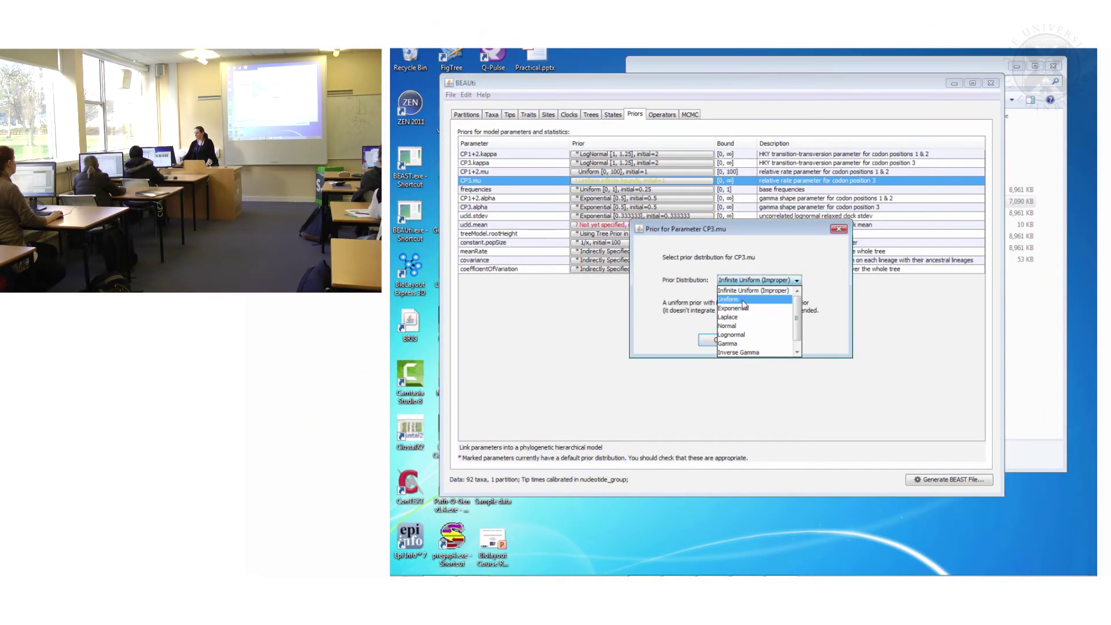
click(746, 300)
drag(730, 336, 691, 336)
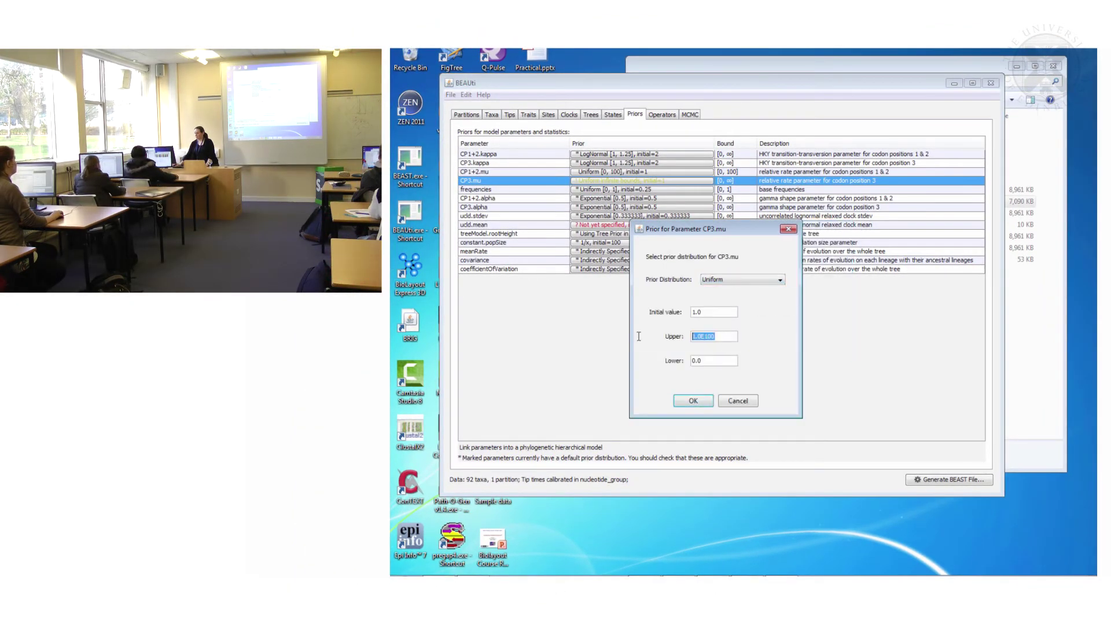
text(100)
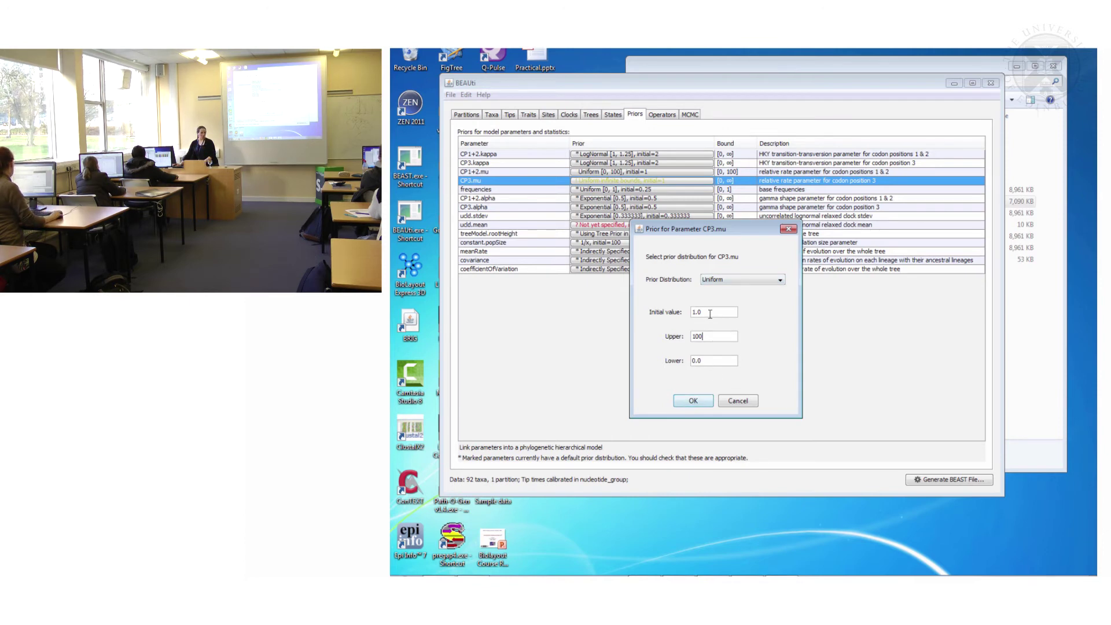
click(692, 401)
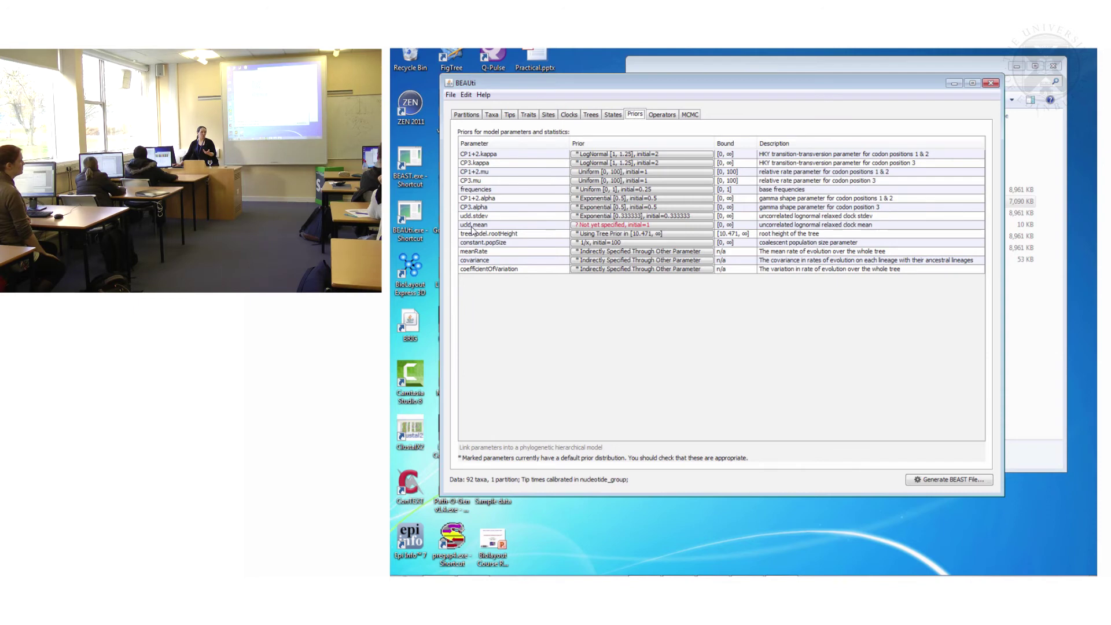
Choose a Normal prior for ucld.mean with initial value 5e-3, mean 5e-3 and standard deviation 3e-3.
click(591, 229)
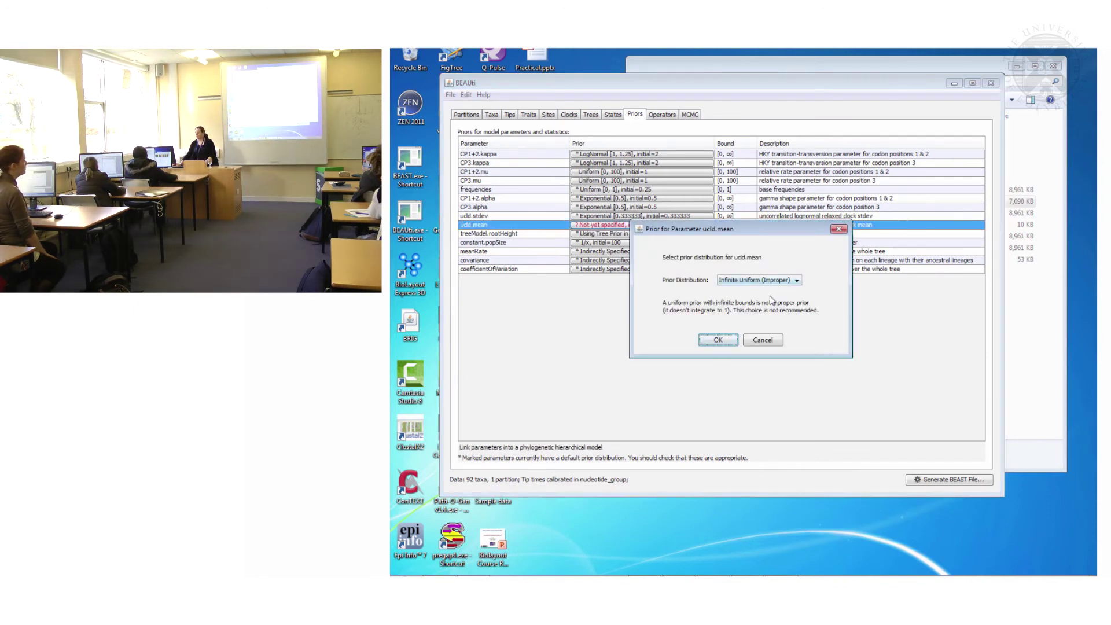
click(738, 283)
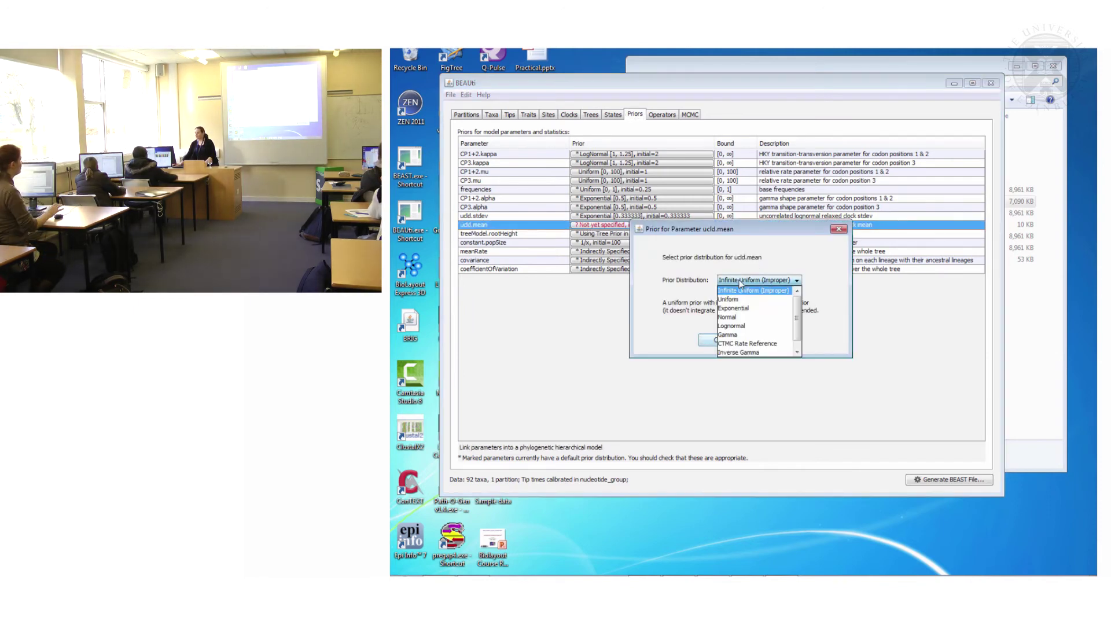
click(741, 319)
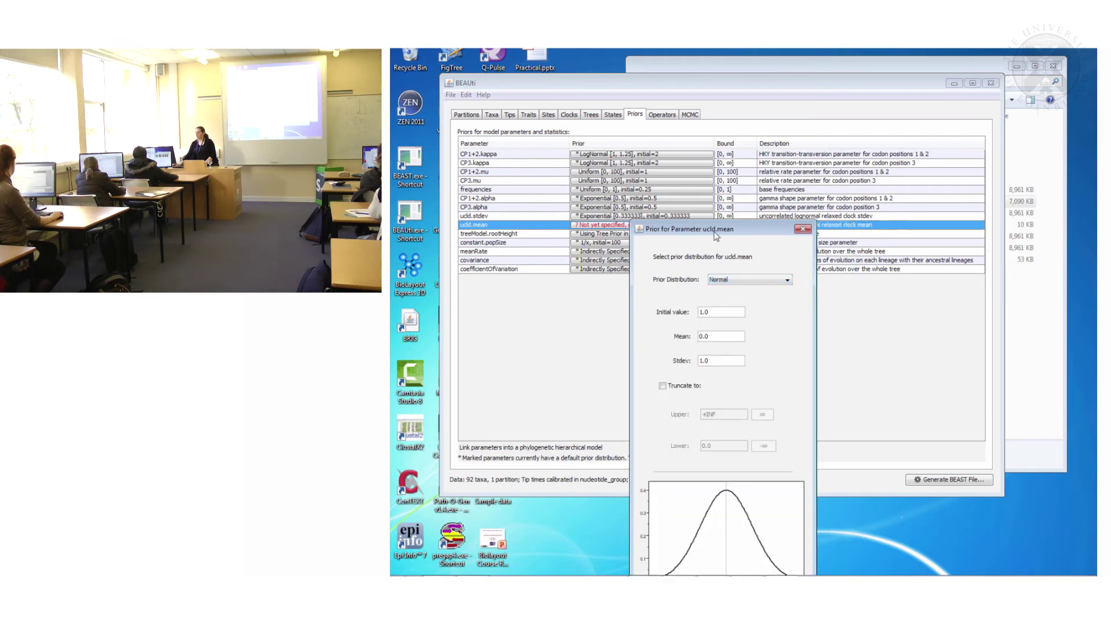
drag(710, 228, 686, 68)
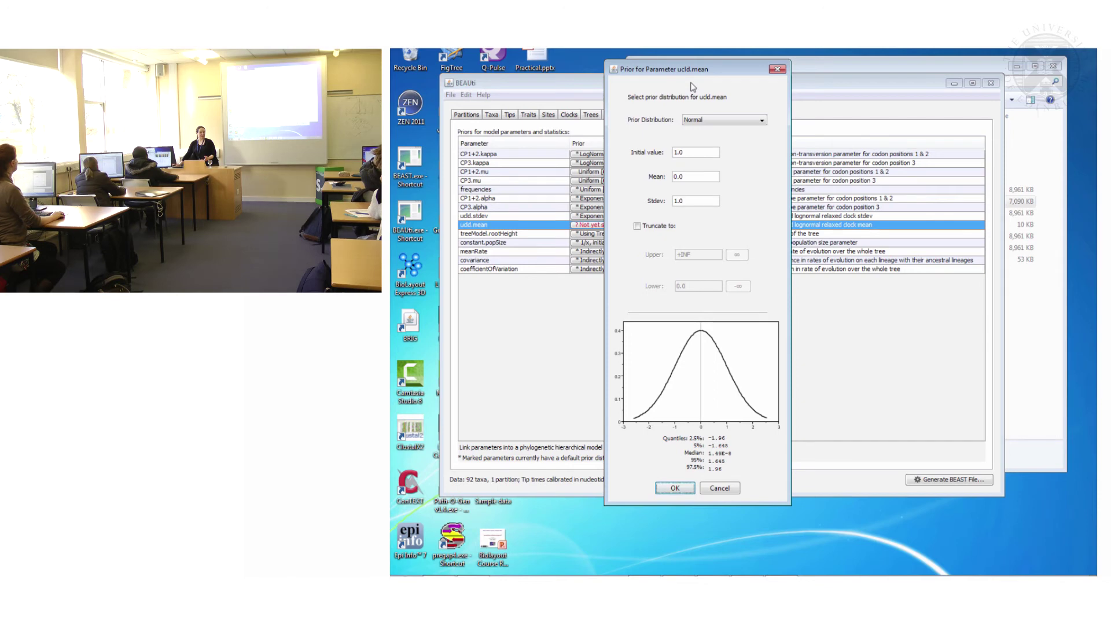
drag(695, 150, 642, 149)
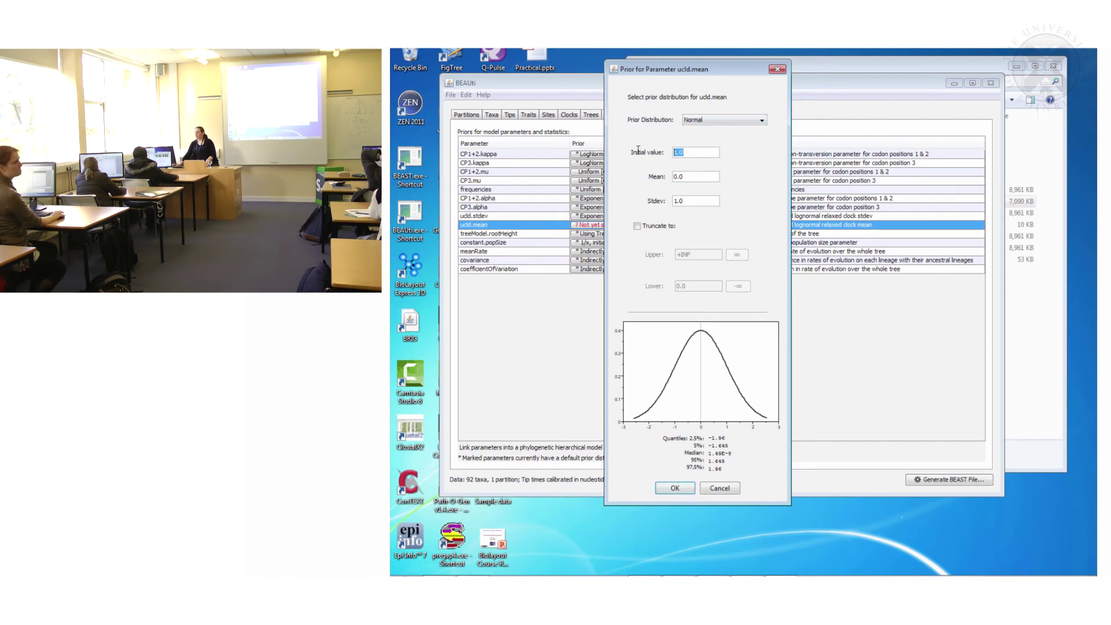
text(5e-3)
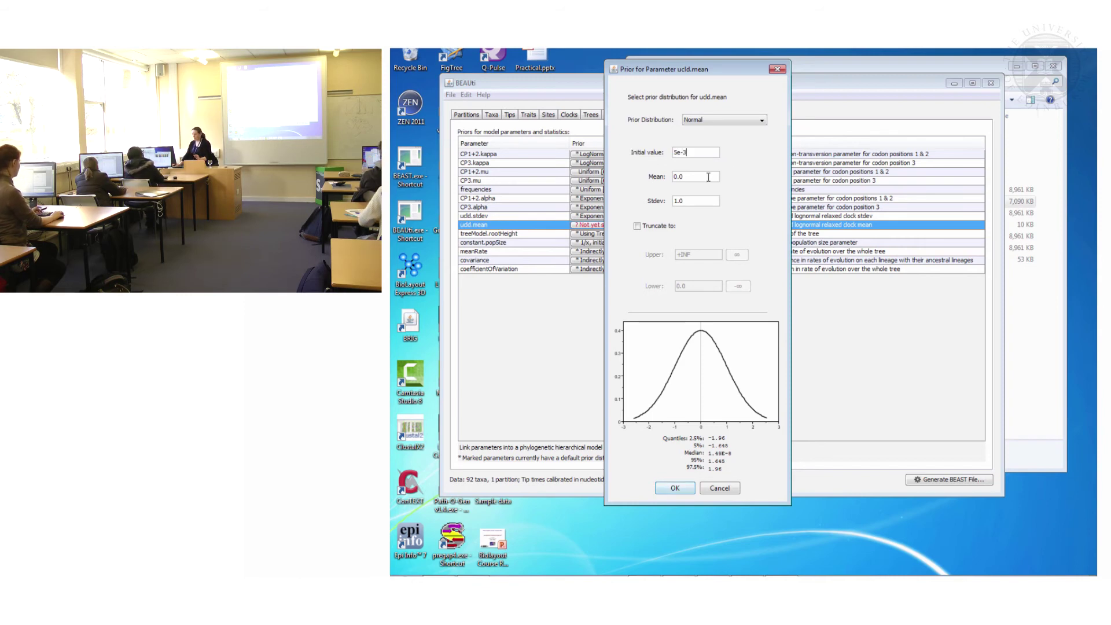
drag(708, 177, 663, 178)
text(5e-3)
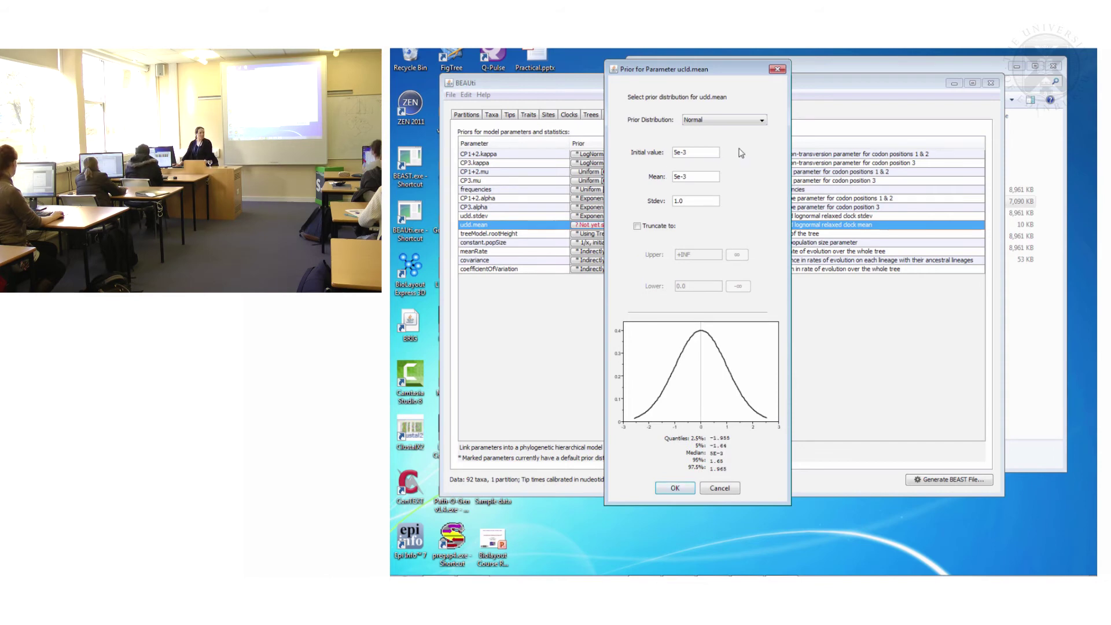
click(693, 176)
click(691, 200)
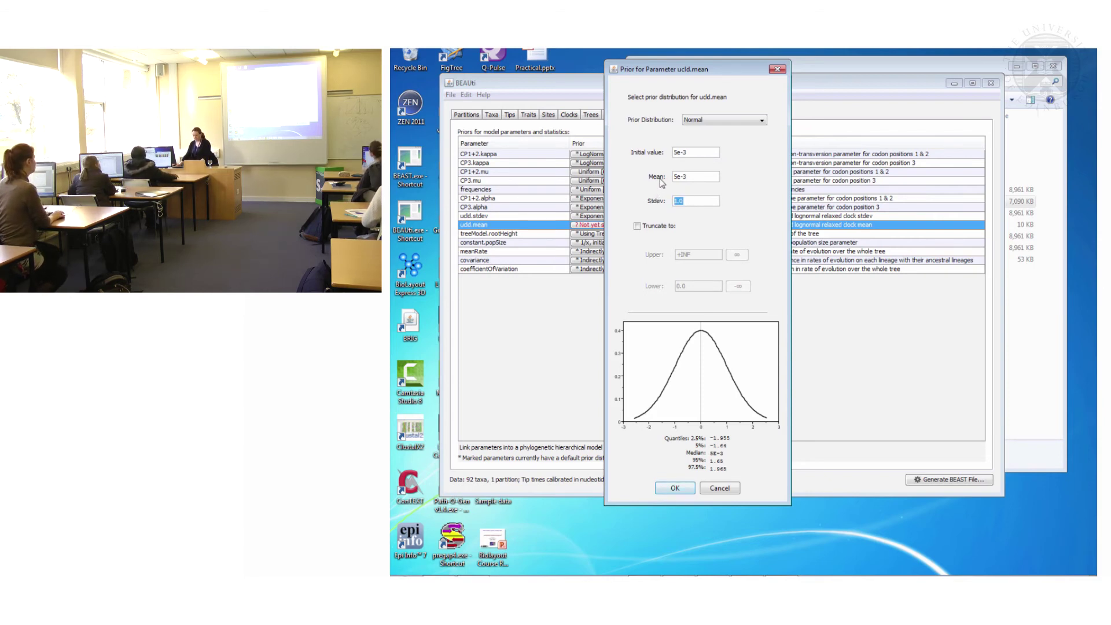
text(3e-3)
click(710, 176)
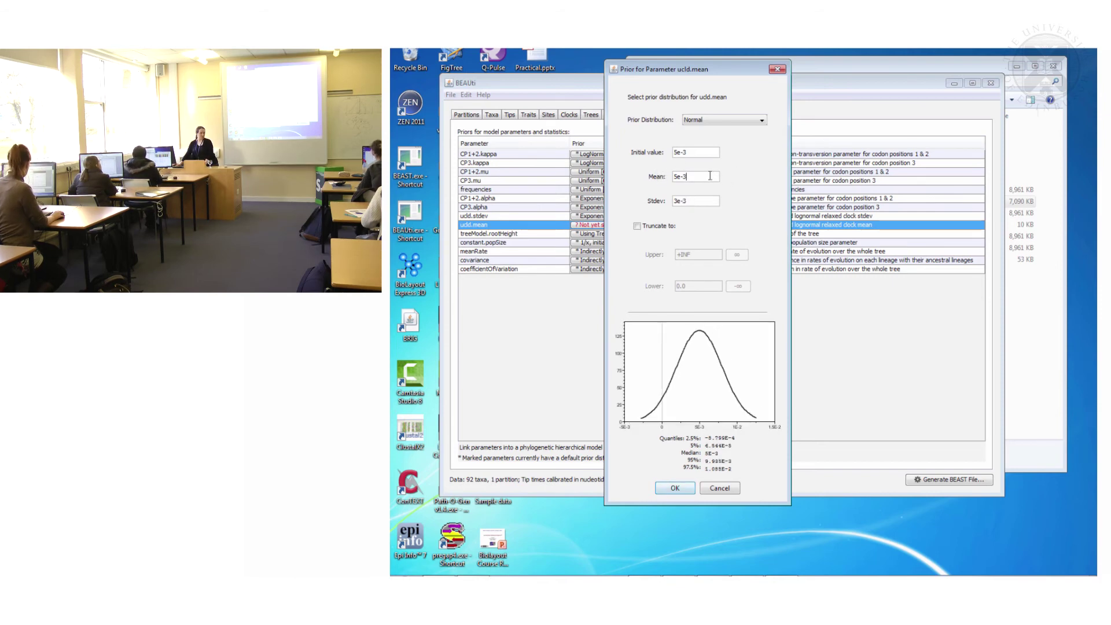
Truncate the ucld.mean prior to an upper bound of 0.1 and accept the prior settings.
click(645, 227)
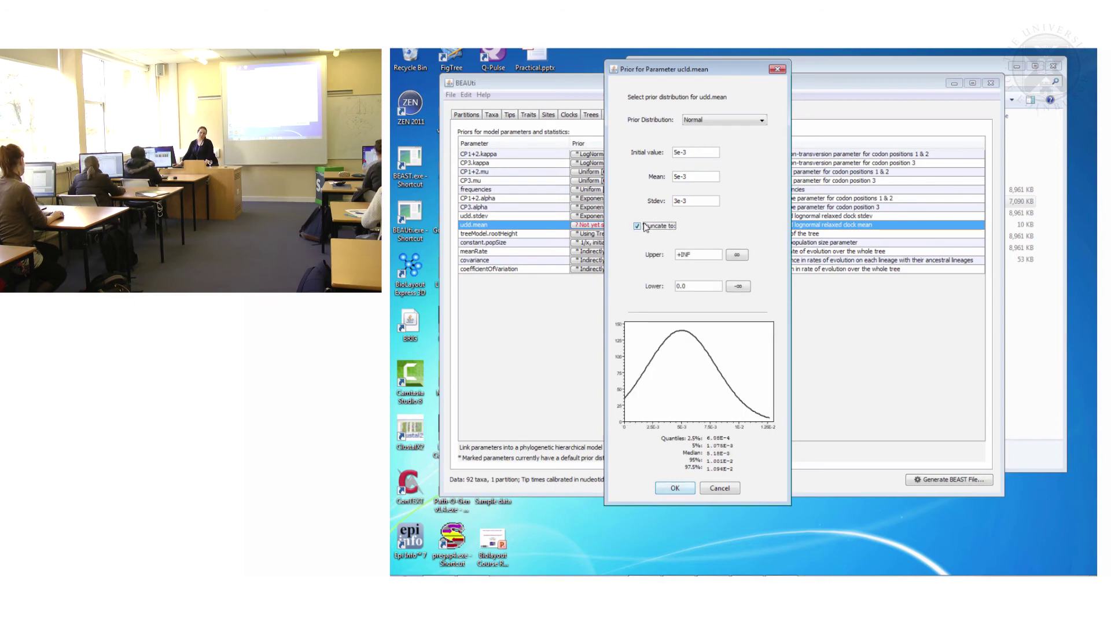
double_click(706, 254)
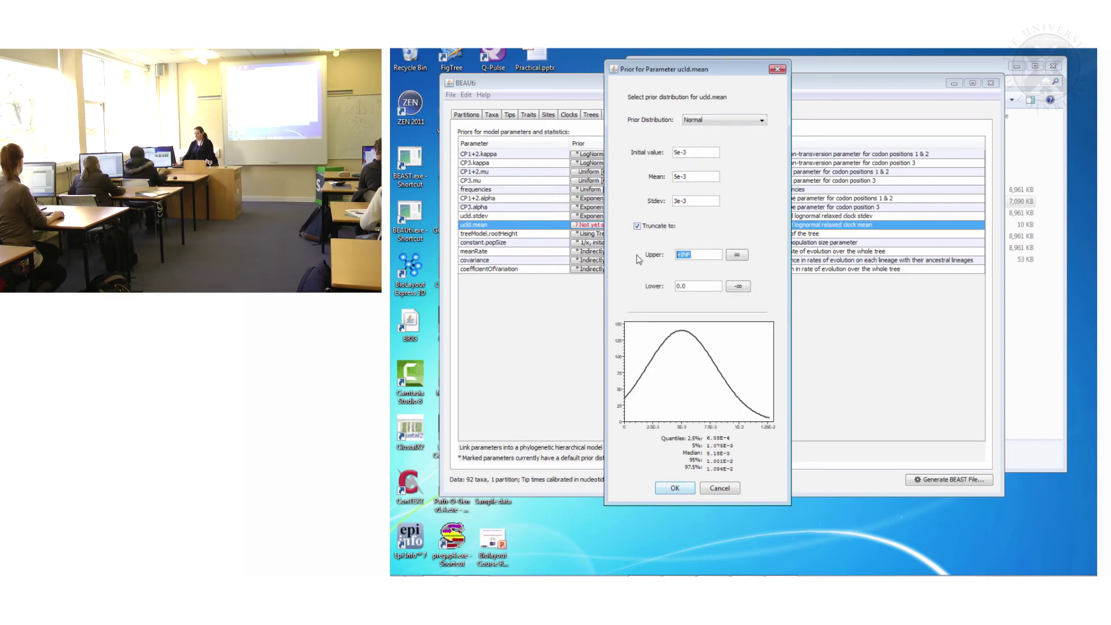
text(0.1)
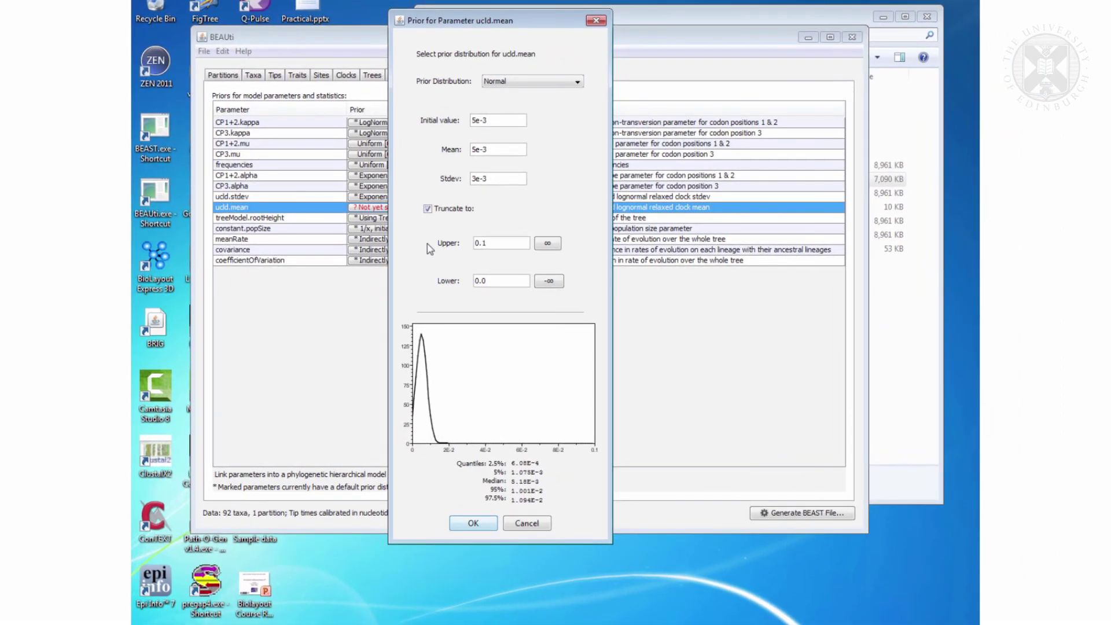
click(474, 524)
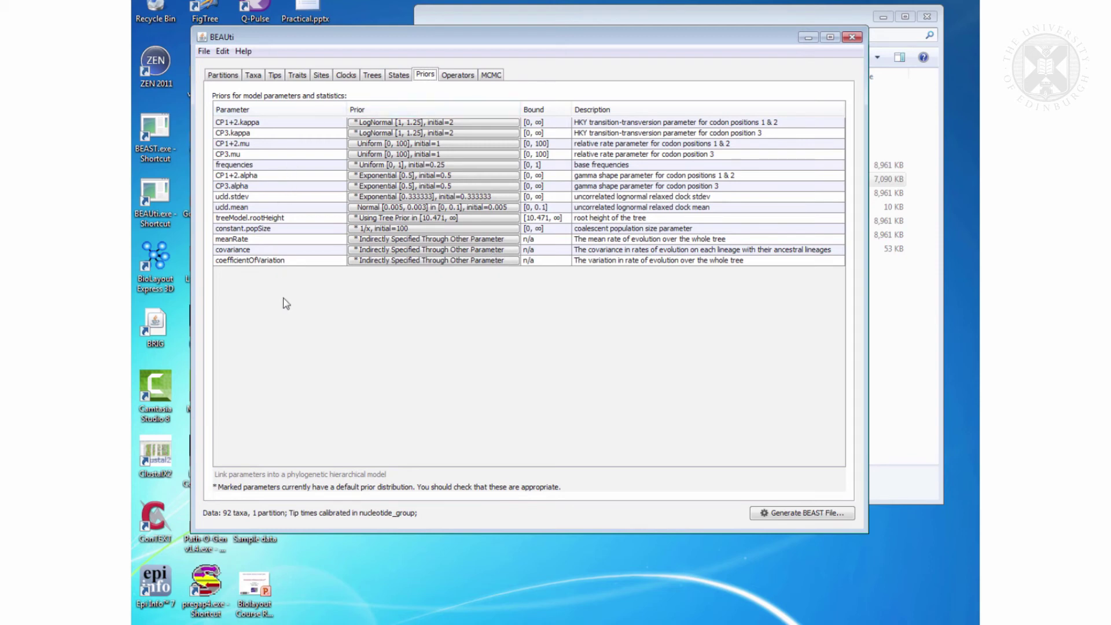
Set the file name stem for the MCMC output to H5N1_HA_sel5regions_SRD06_relaxLn_constPop_1.
click(459, 77)
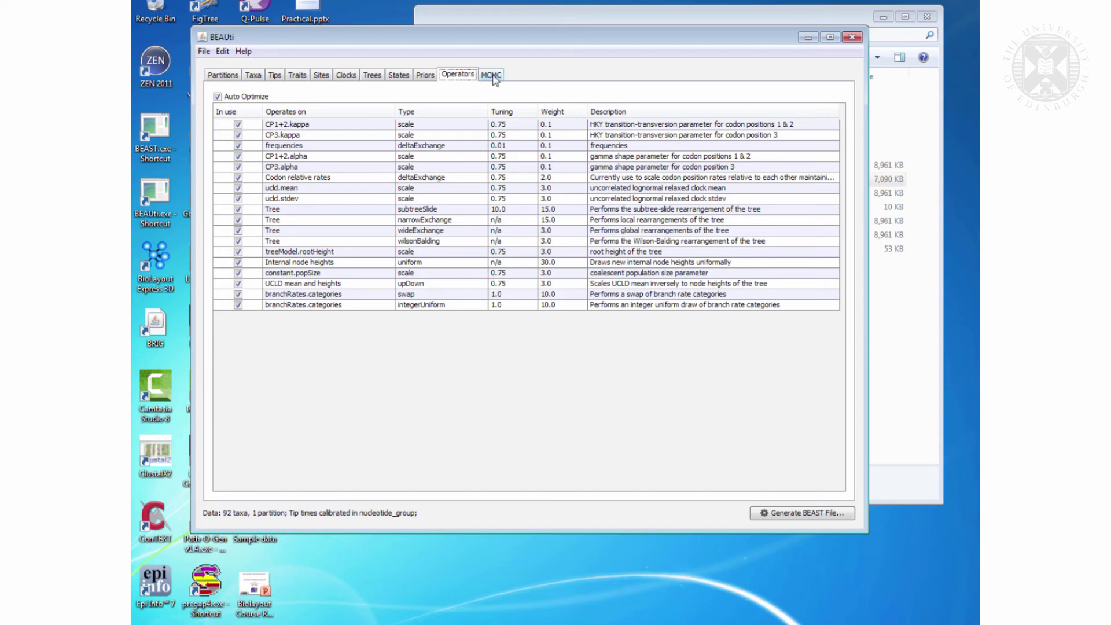
click(490, 74)
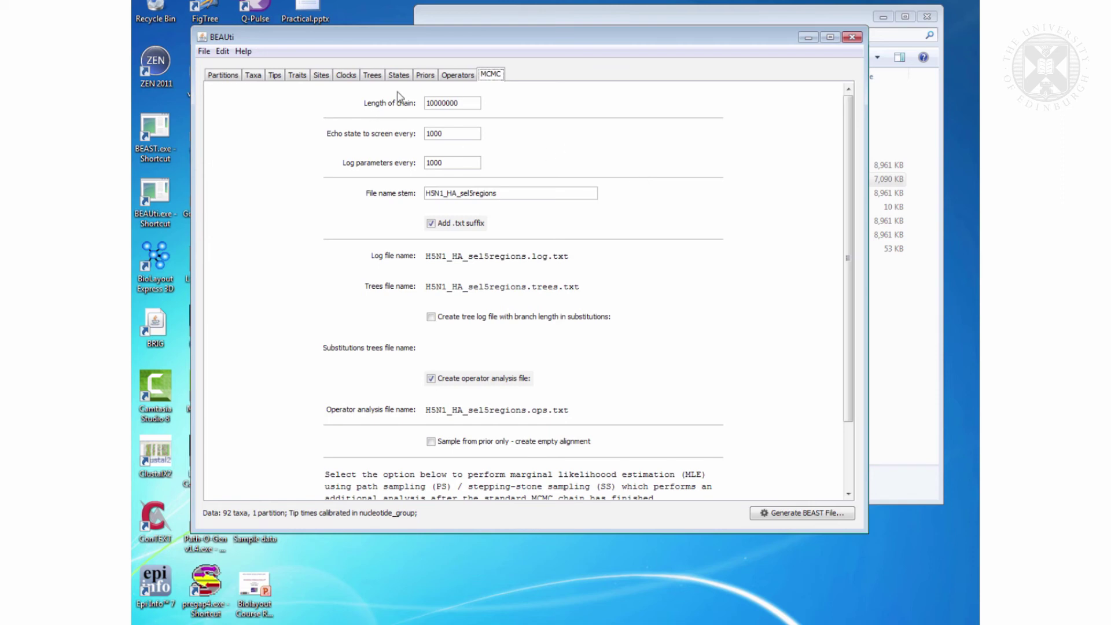
click(466, 99)
click(519, 197)
text(_)
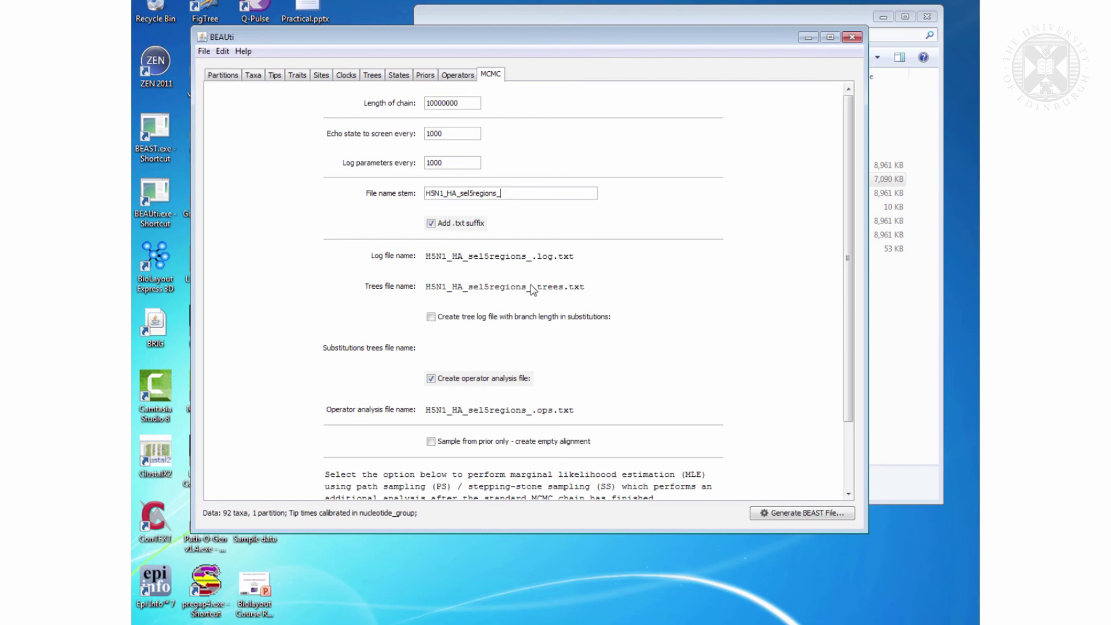
text(SRD06_)
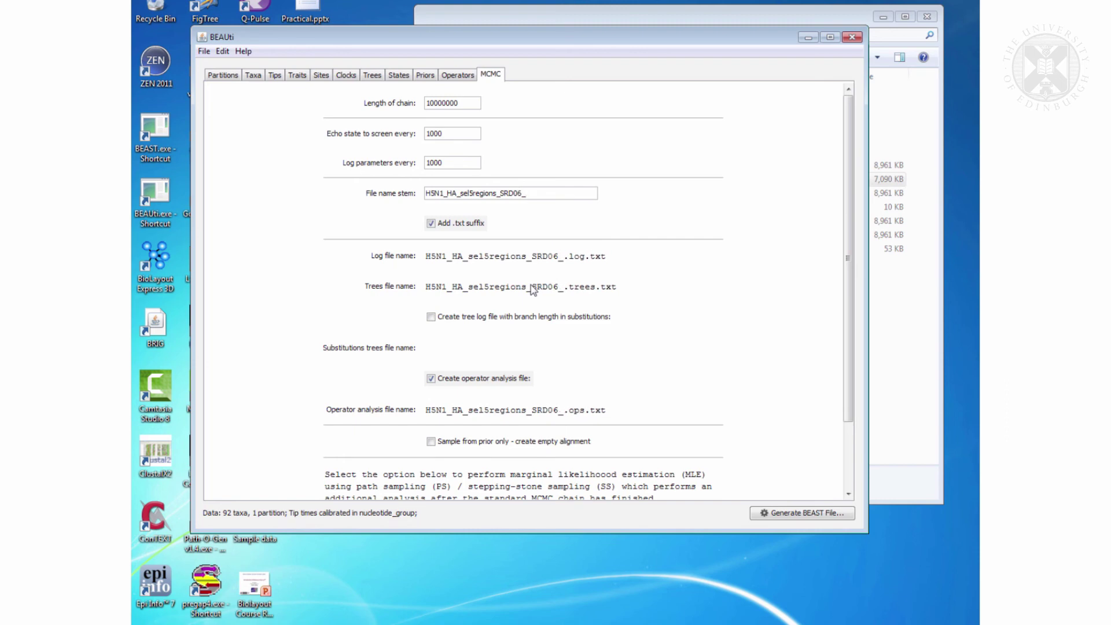
text(relaxLn_constPop_)
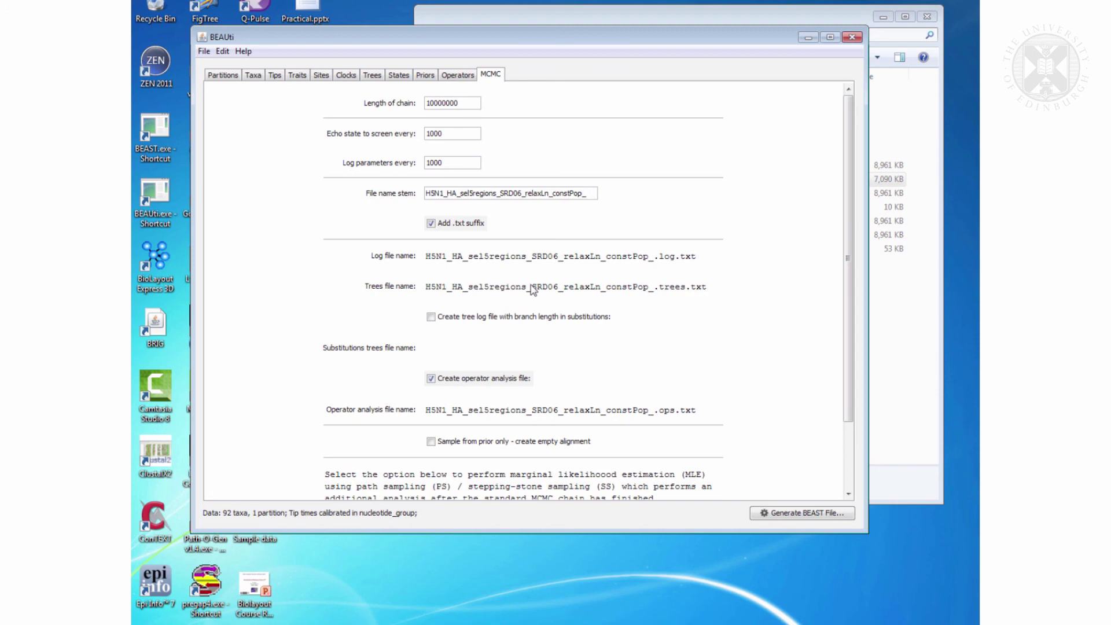
text(1)
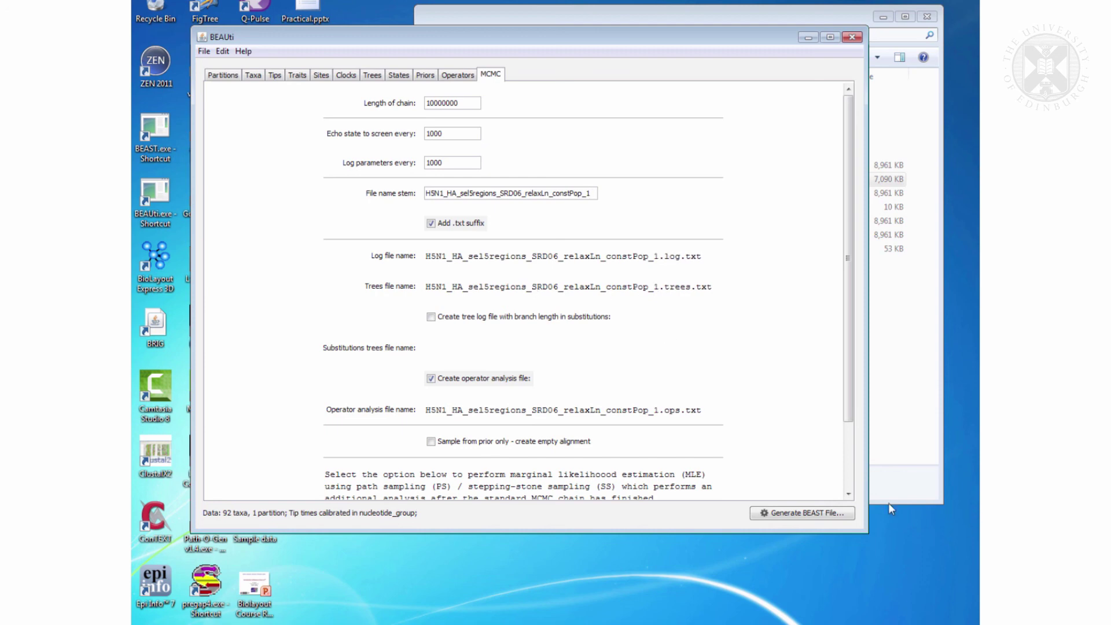
Generate the BEAST XML file with the remaining default priors and save it in the TEMP folder on drive C as H5N1_HA_sel5regions_SRD06_relaxLn_constPop_1.xml.
click(823, 514)
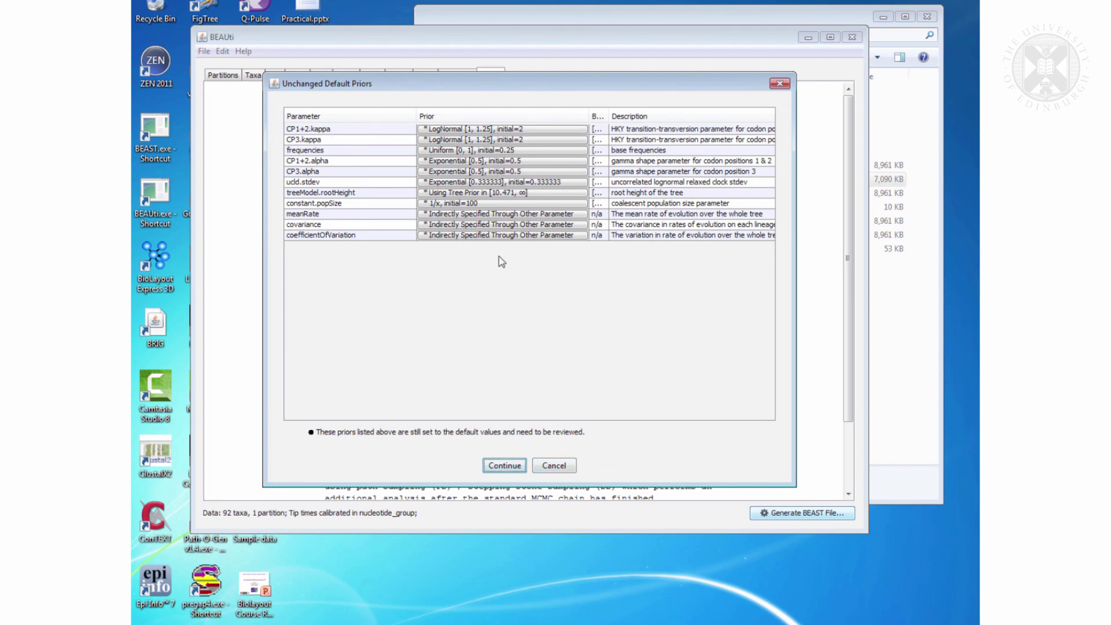
click(498, 467)
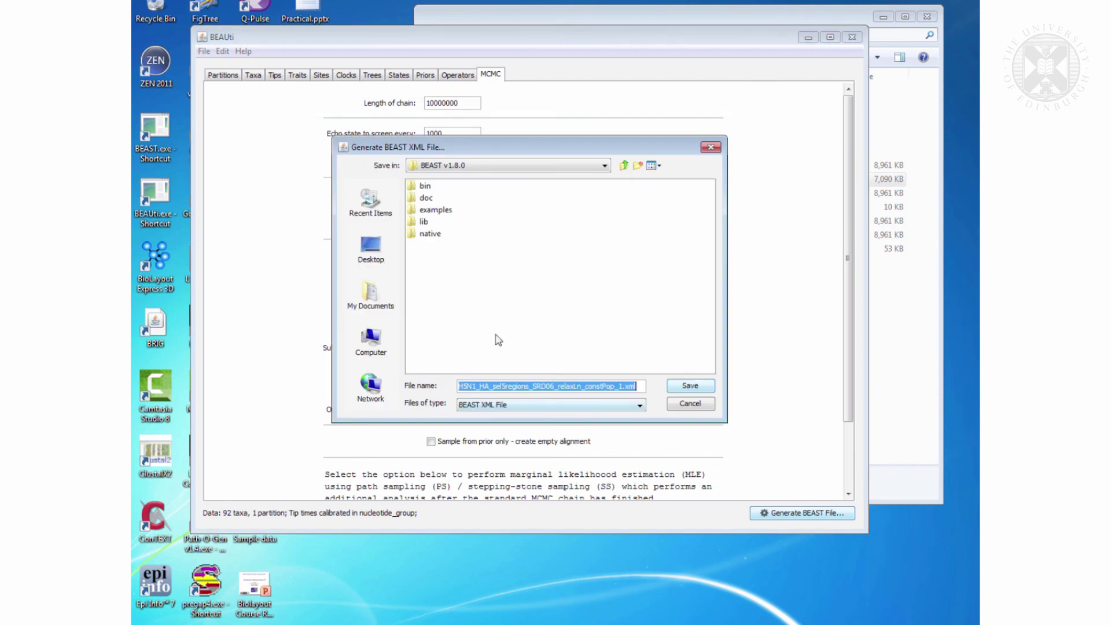
click(370, 296)
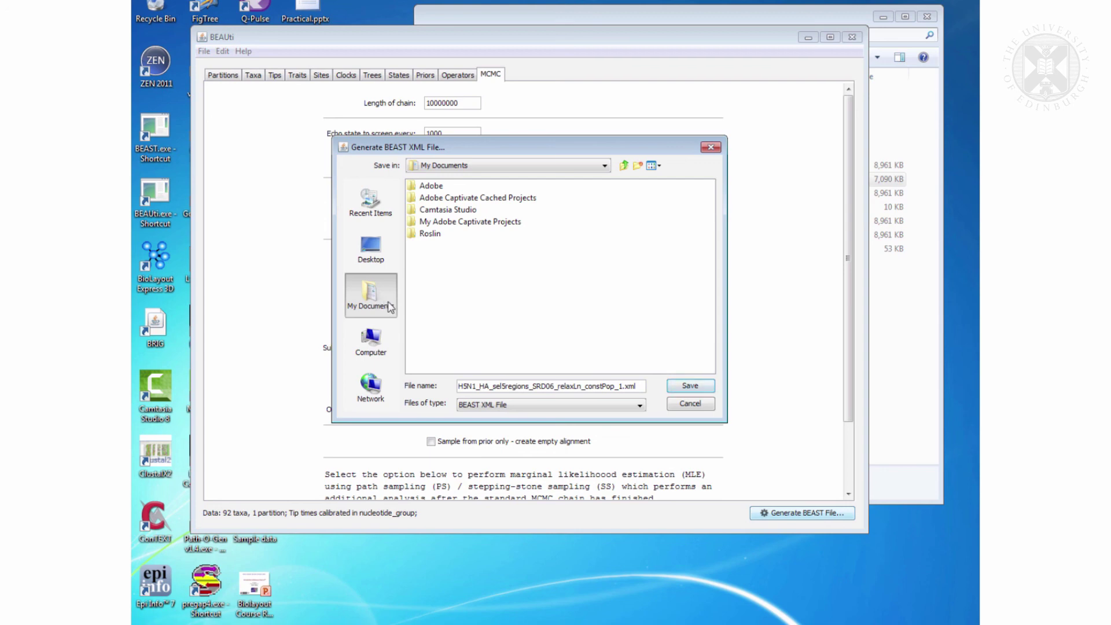
click(371, 340)
double_click(425, 185)
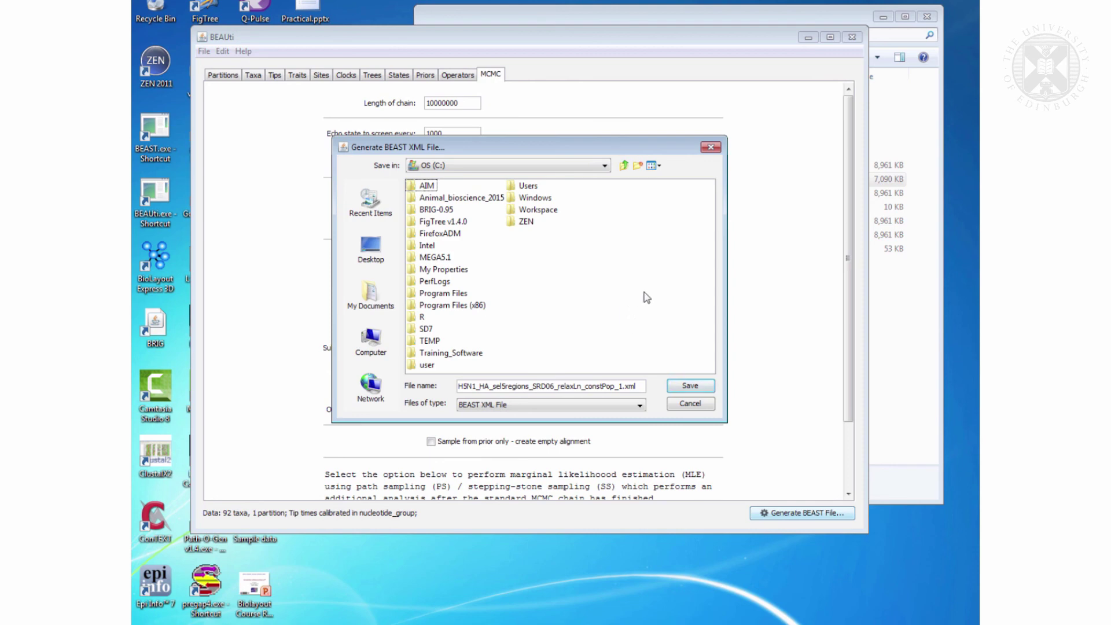
click(415, 341)
double_click(415, 341)
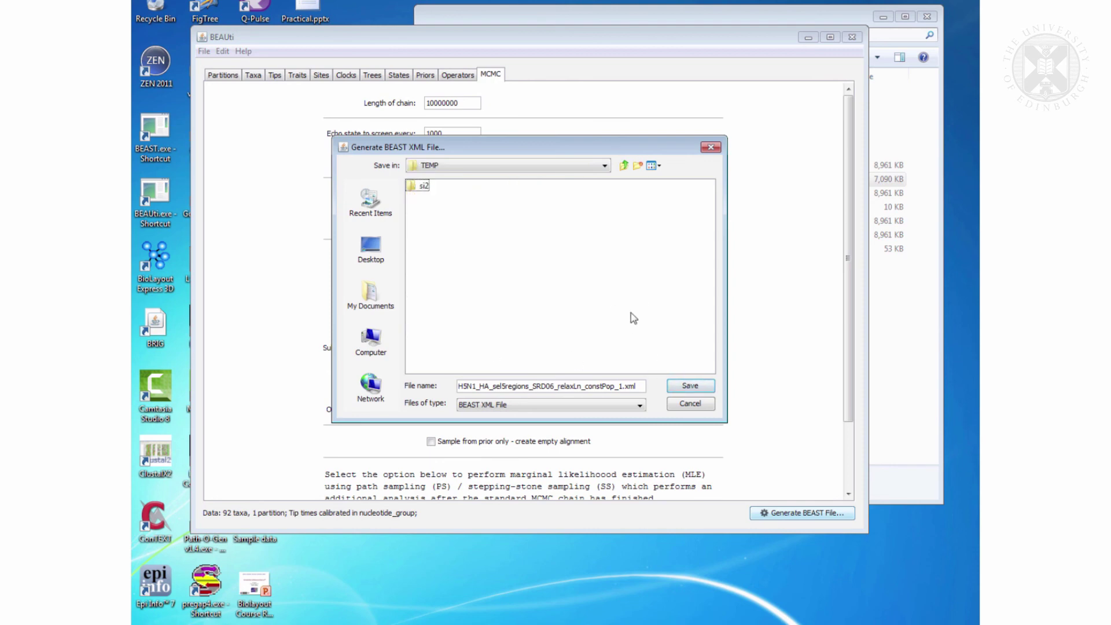
click(681, 387)
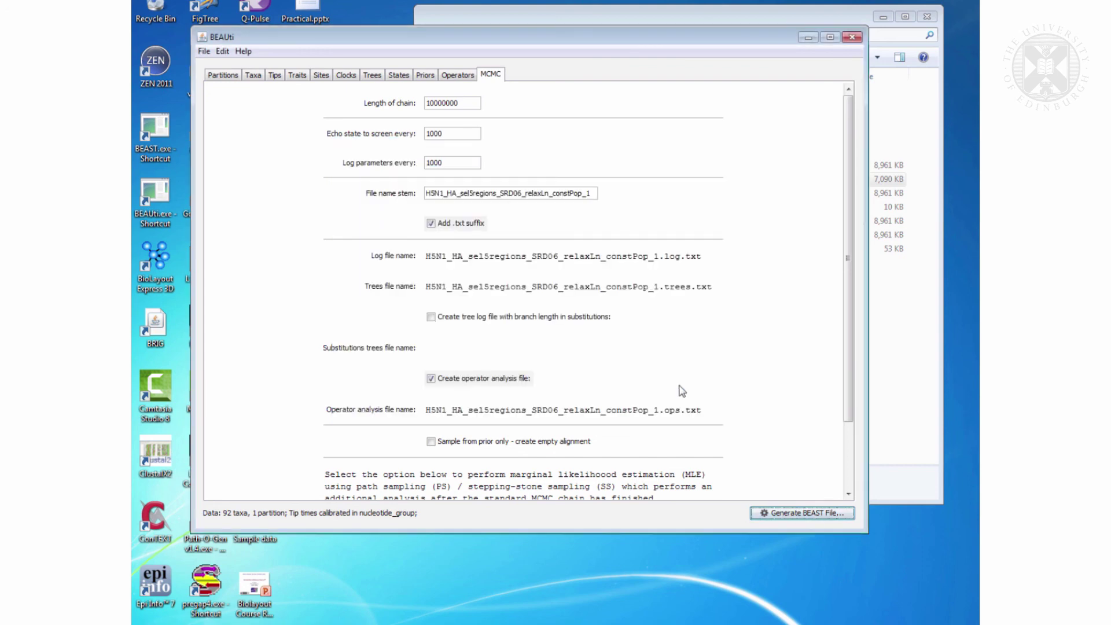